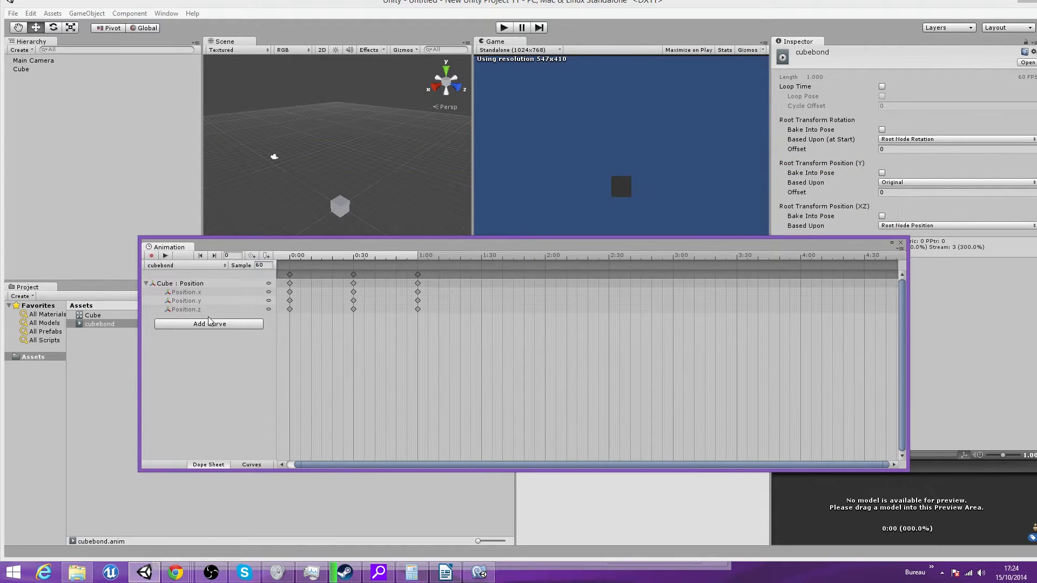
# Step: Select the Cube Position track in the cubebond dope sheet and collapse its X, Y and Z properties
pyautogui.click(177, 284)
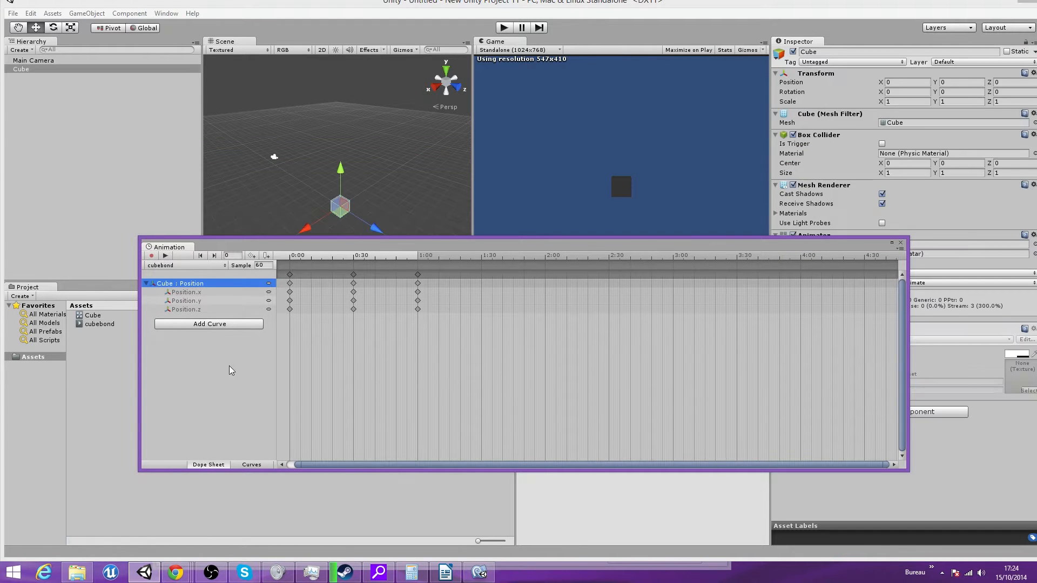
pyautogui.click(219, 455)
pyautogui.click(238, 465)
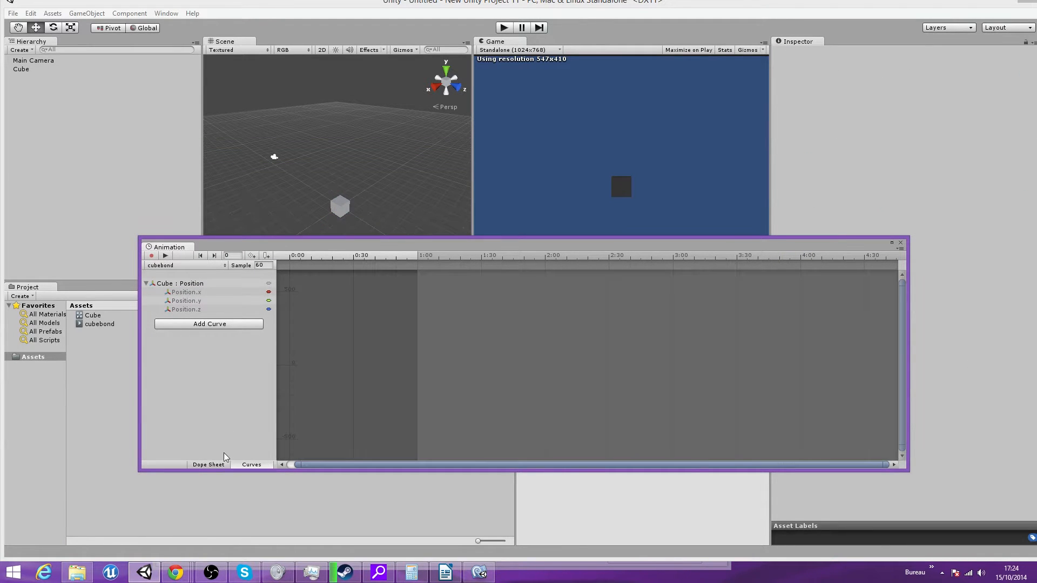
pyautogui.click(206, 464)
pyautogui.click(204, 284)
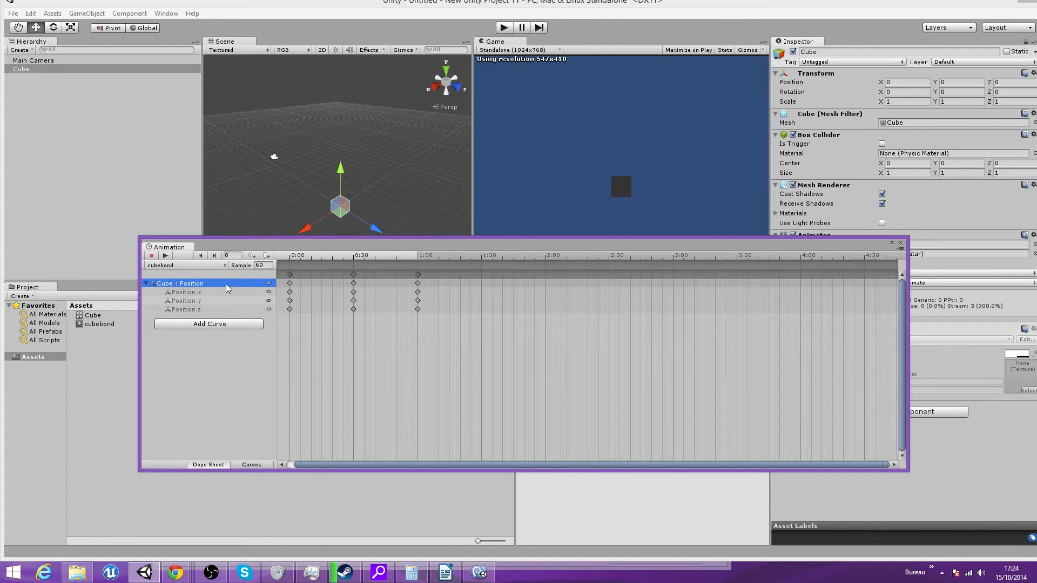
pyautogui.click(147, 282)
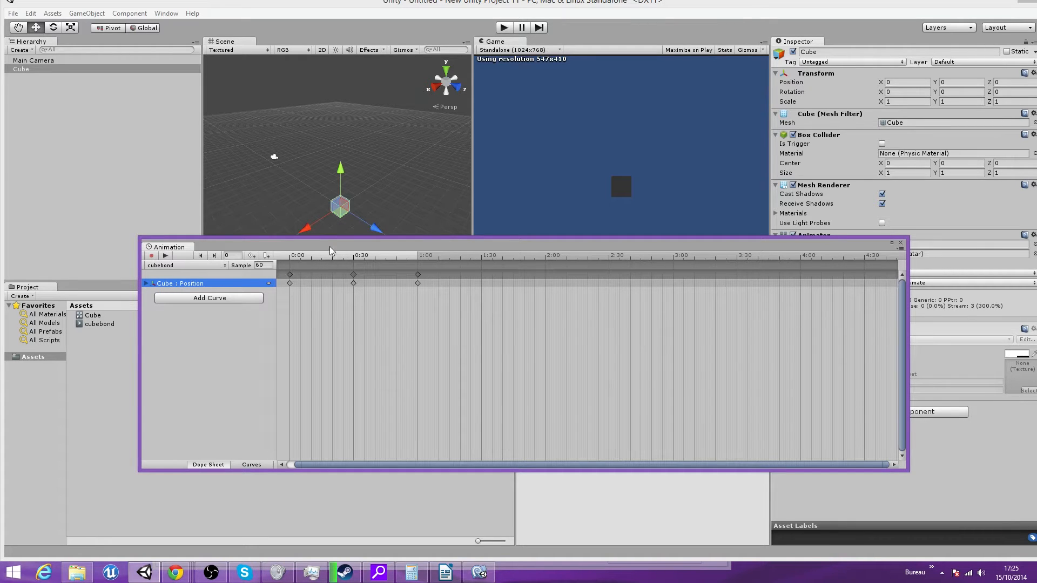
# Step: Preview the cube's motion by scrubbing the cubebond timeline to frame 30
pyautogui.click(300, 261)
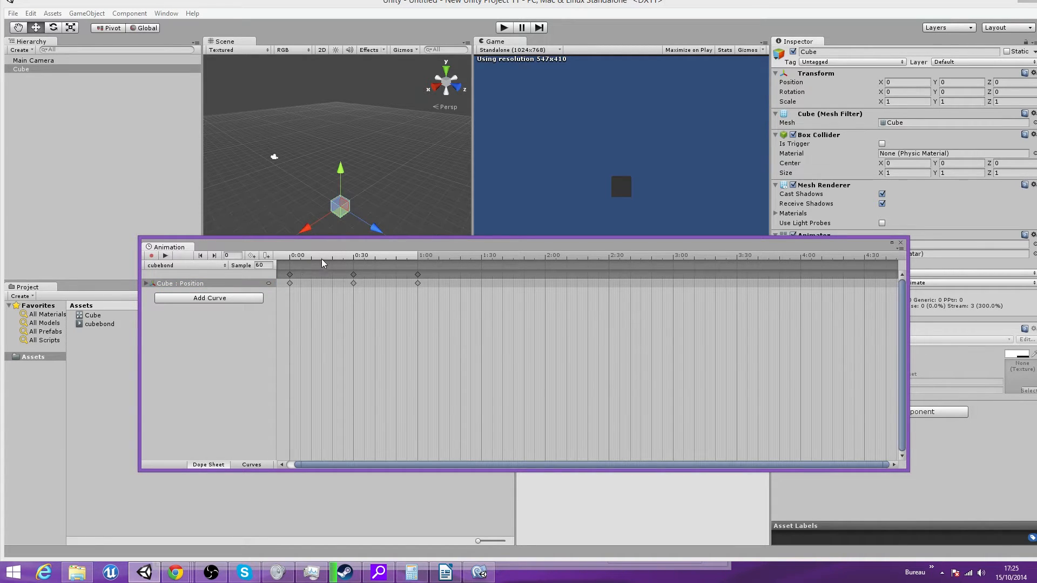
pyautogui.click(322, 258)
pyautogui.rightClick(331, 264)
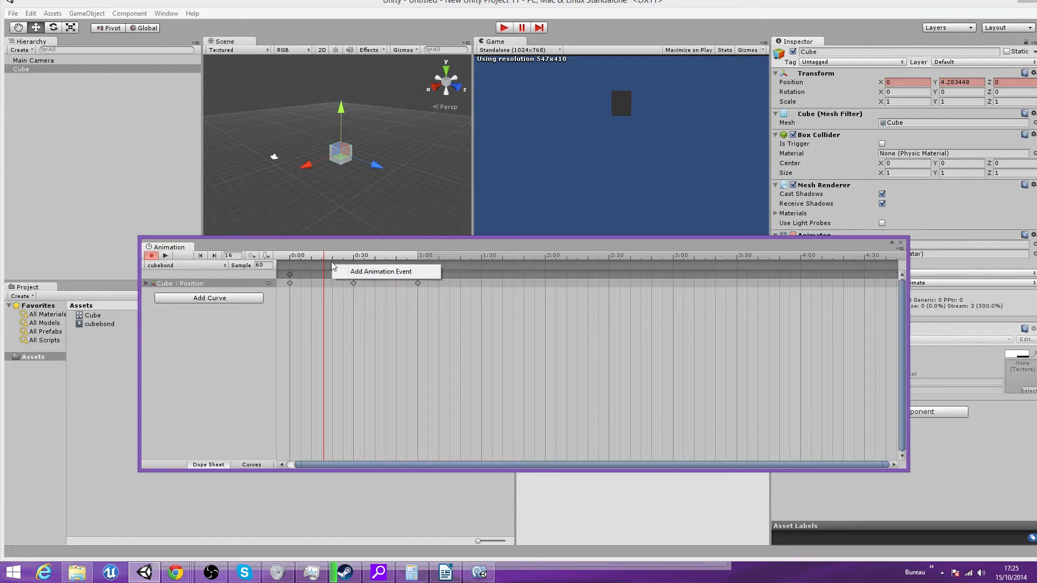
pyautogui.click(320, 265)
pyautogui.moveTo(322, 256); pyautogui.dragTo(354, 275)
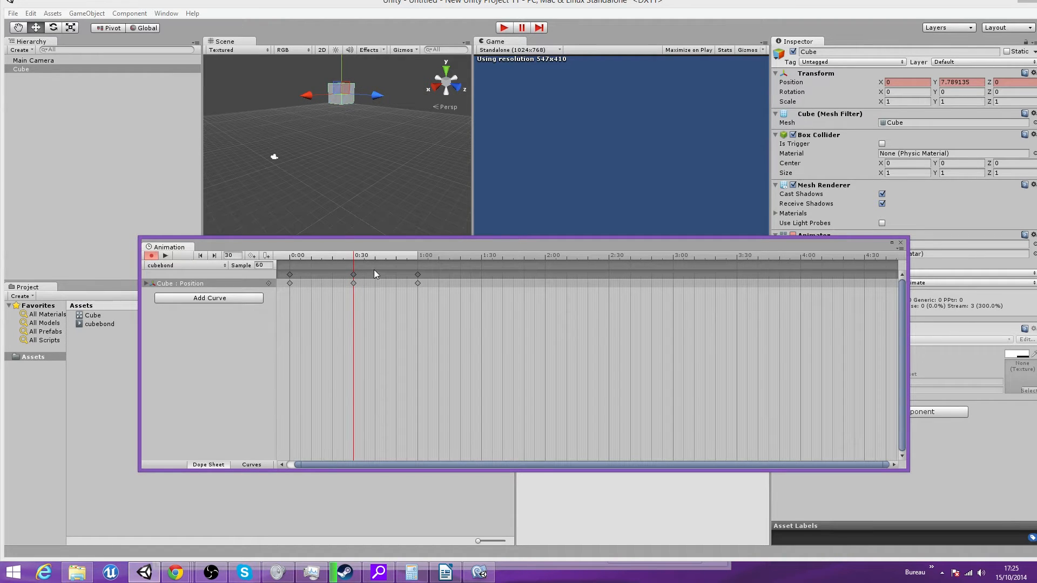
# Step: Add an animation event at the cubebond clip's middle keyframe, around frame 30
pyautogui.rightClick(354, 265)
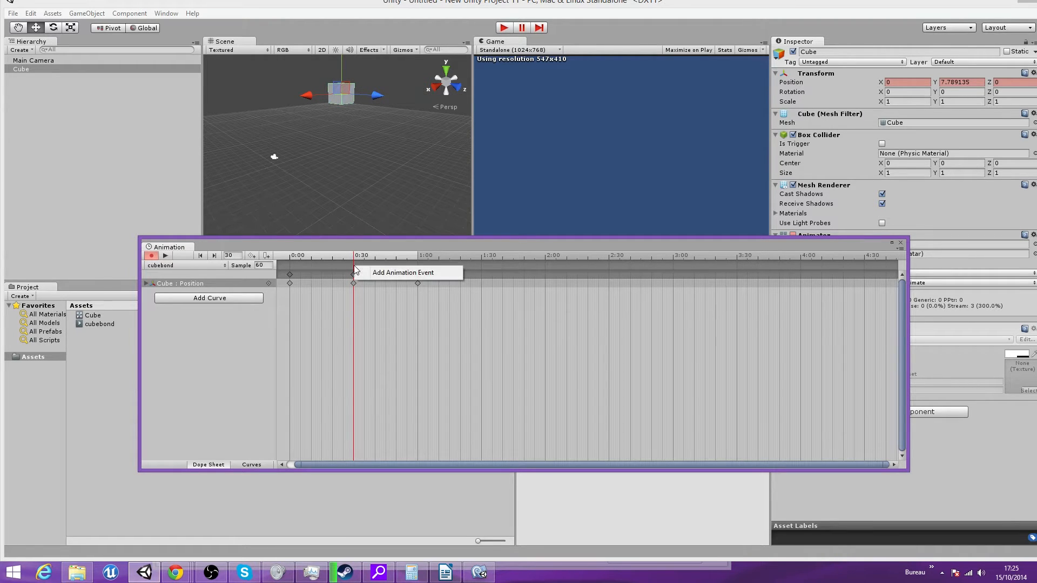
pyautogui.click(357, 258)
pyautogui.rightClick(354, 281)
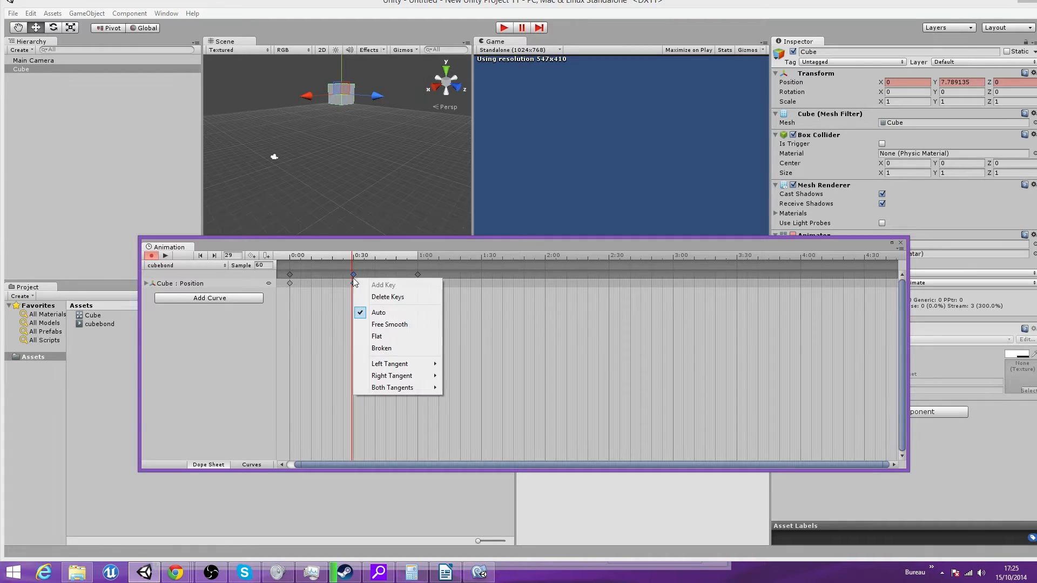
pyautogui.rightClick(355, 269)
pyautogui.click(364, 273)
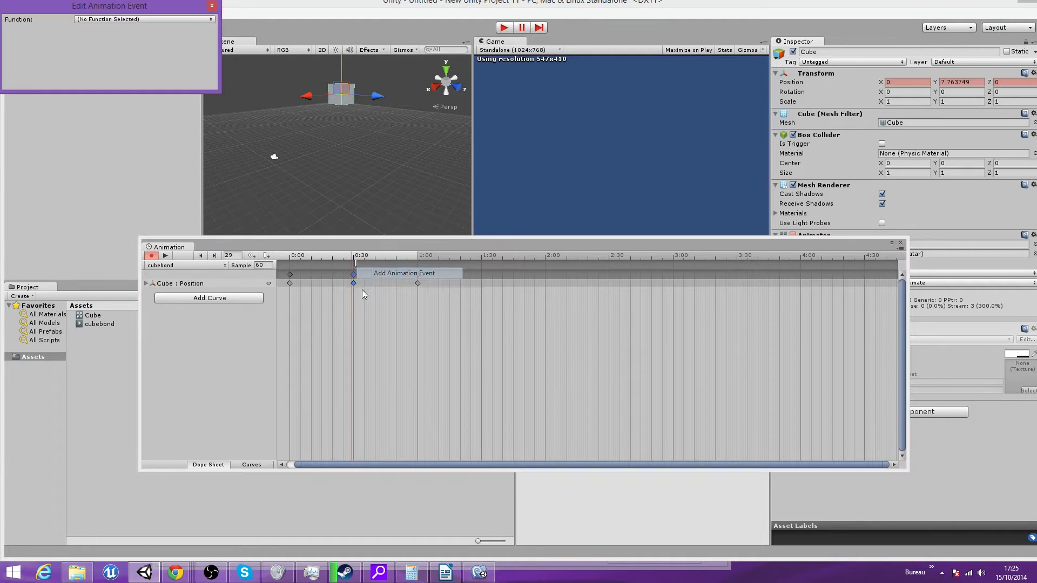
# Step: Check which functions the new animation event offers, close its editor and delete the event
pyautogui.click(93, 19)
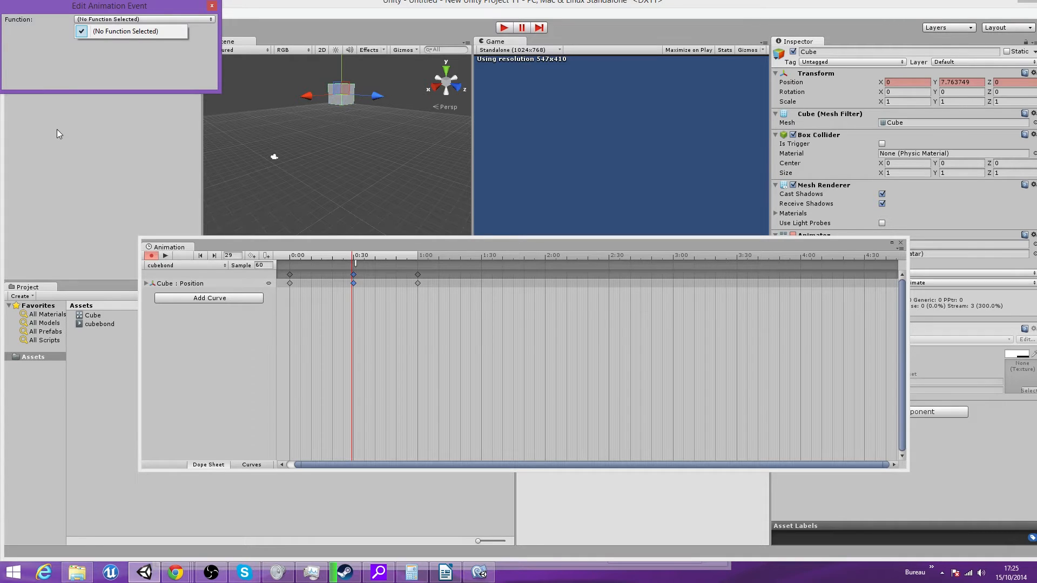
pyautogui.click(212, 5)
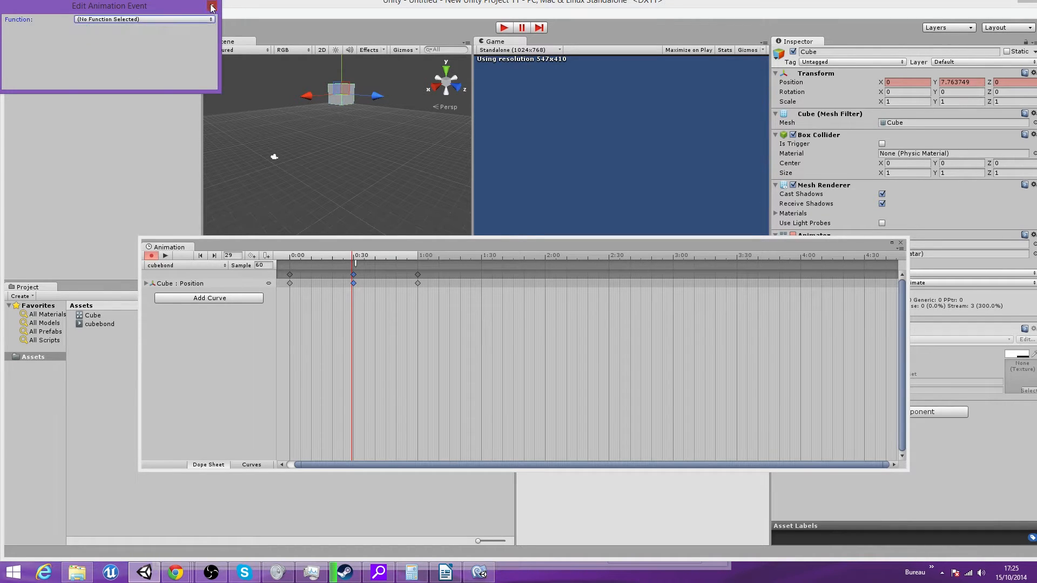
pyautogui.click(212, 5)
pyautogui.rightClick(355, 263)
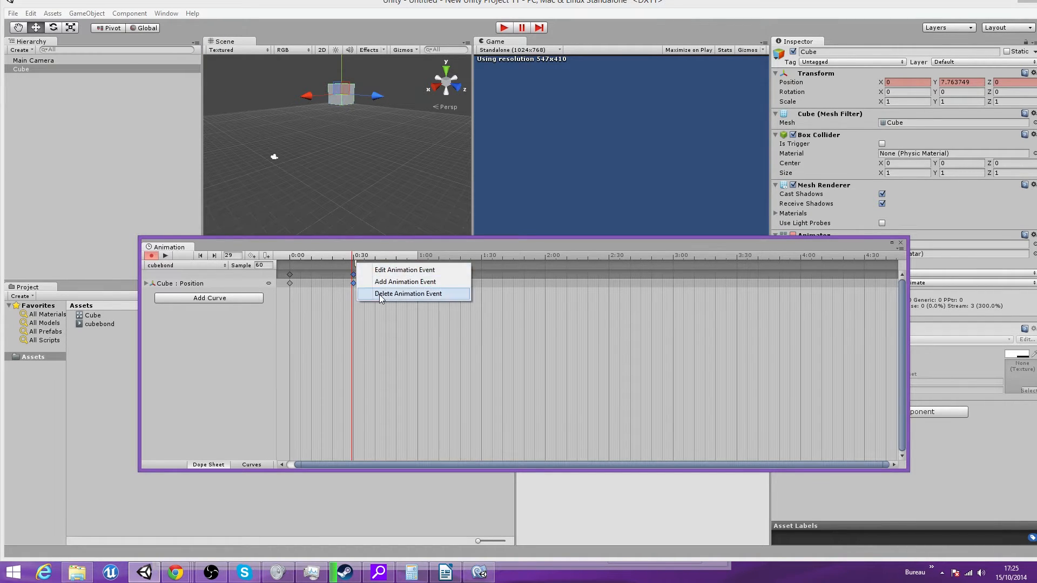
pyautogui.click(379, 294)
# Step: Move the Animation window below the Scene and Game views and turn off animation recording
pyautogui.moveTo(362, 241); pyautogui.dragTo(512, 143)
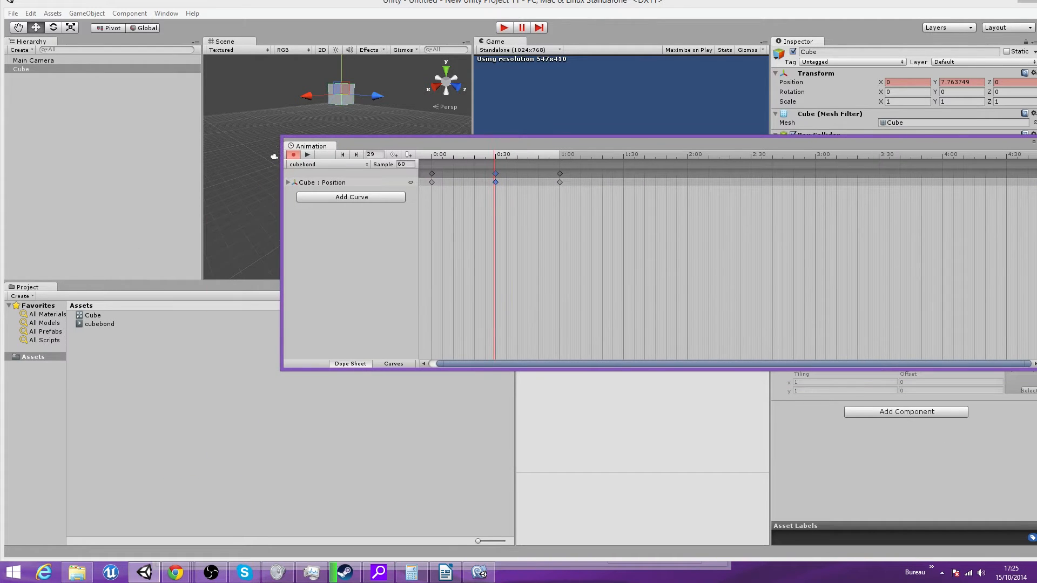
pyautogui.moveTo(621, 144); pyautogui.dragTo(624, 302)
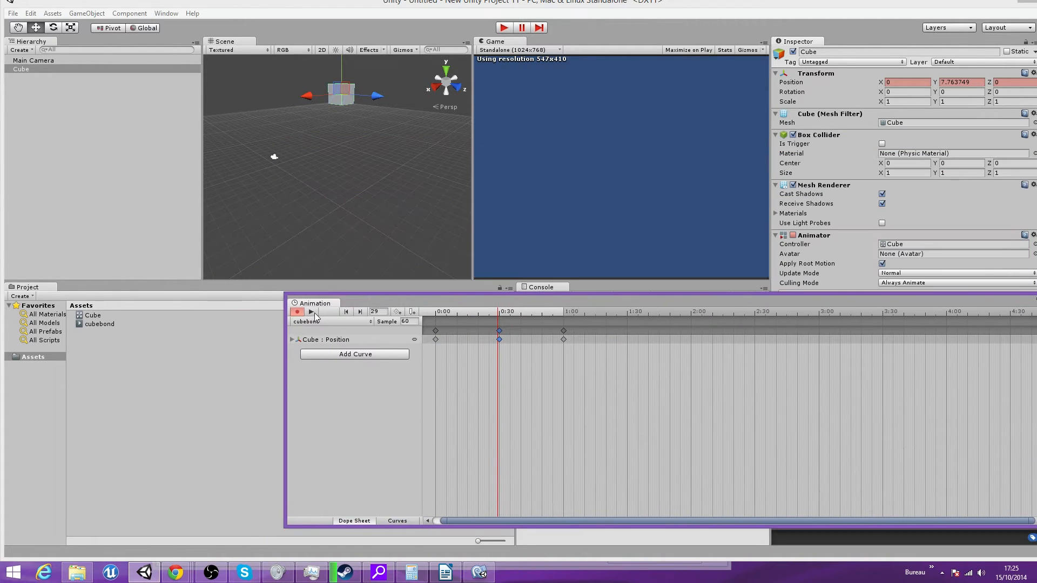
pyautogui.click(298, 312)
# Step: Create a C# script named yolo in the Assets folder and attach it to the Cube
pyautogui.click(179, 344)
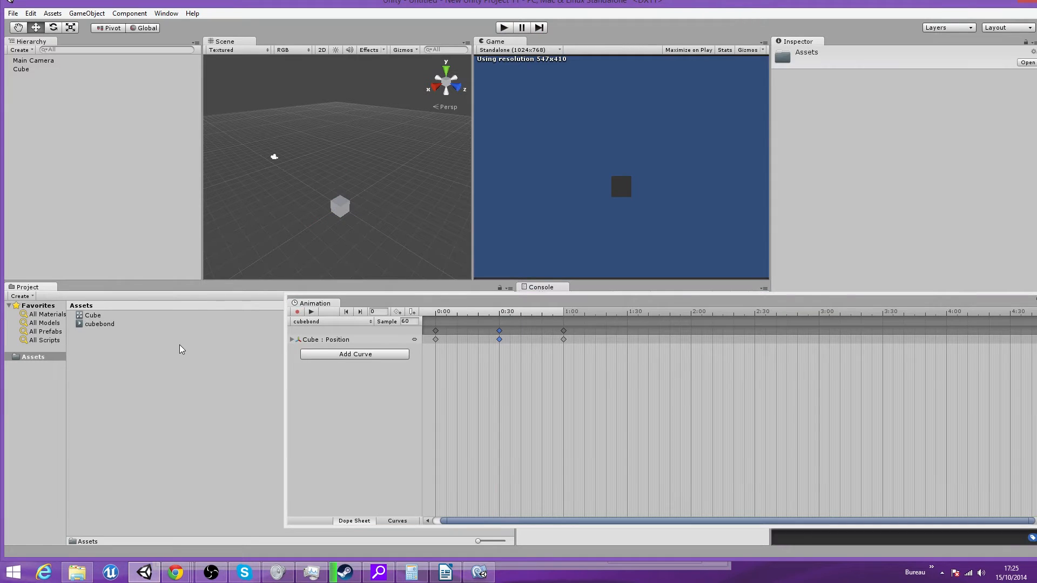
pyautogui.rightClick(179, 345)
pyautogui.moveTo(228, 352)
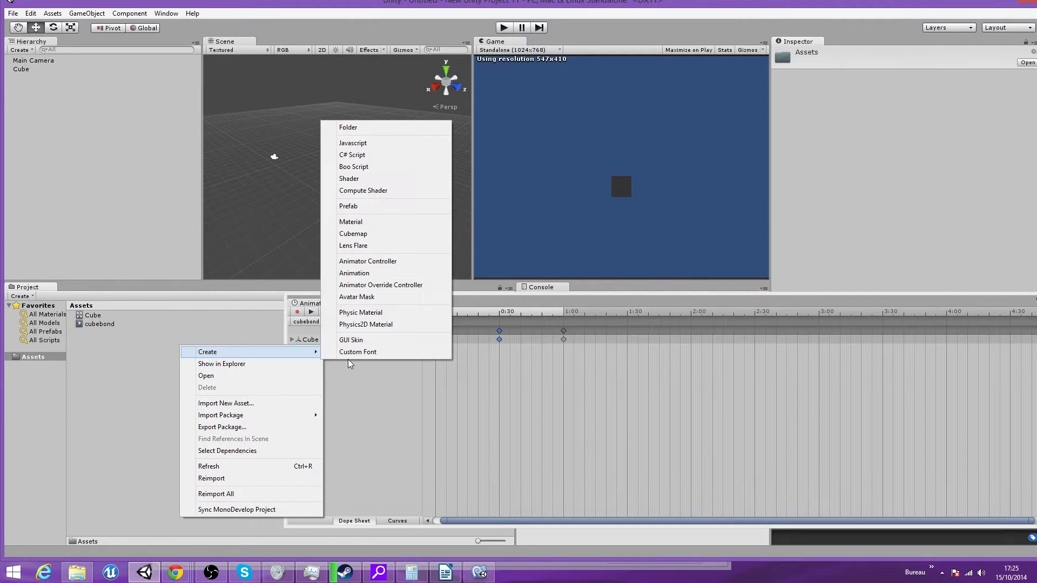
pyautogui.click(377, 157)
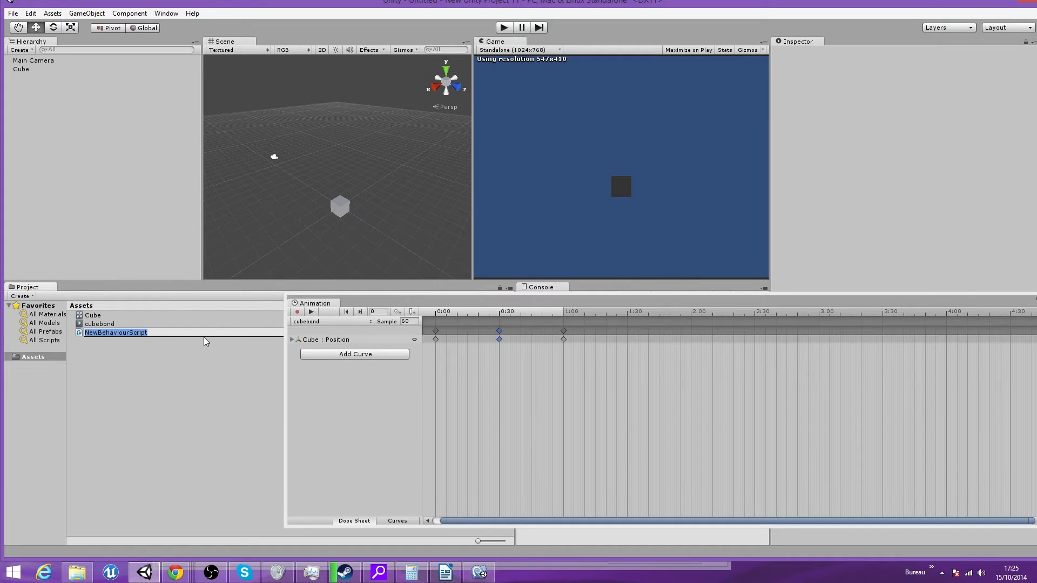
pyautogui.write('yolo')
pyautogui.press('Return')
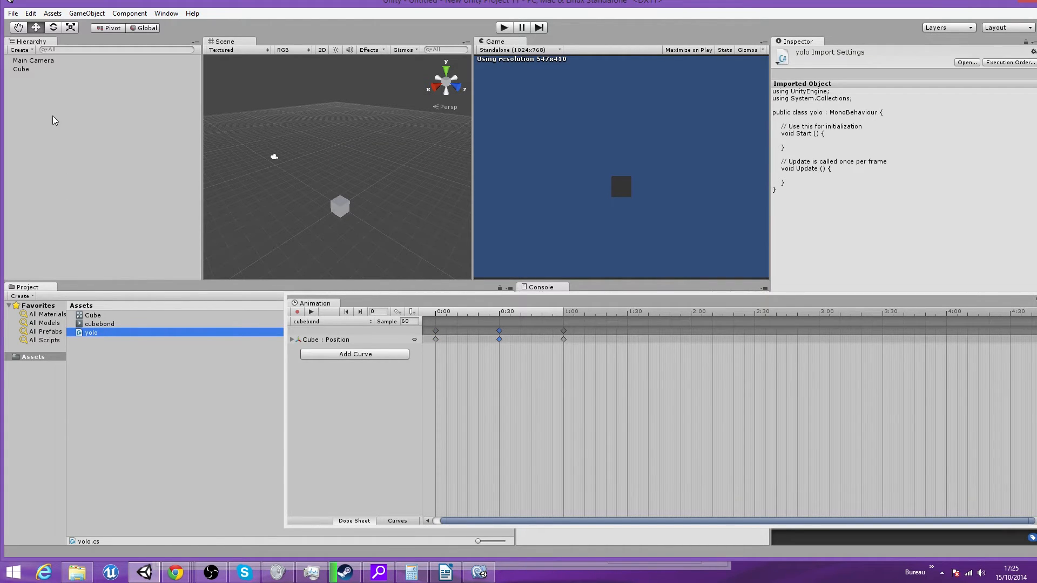
pyautogui.moveTo(78, 332); pyautogui.dragTo(38, 70)
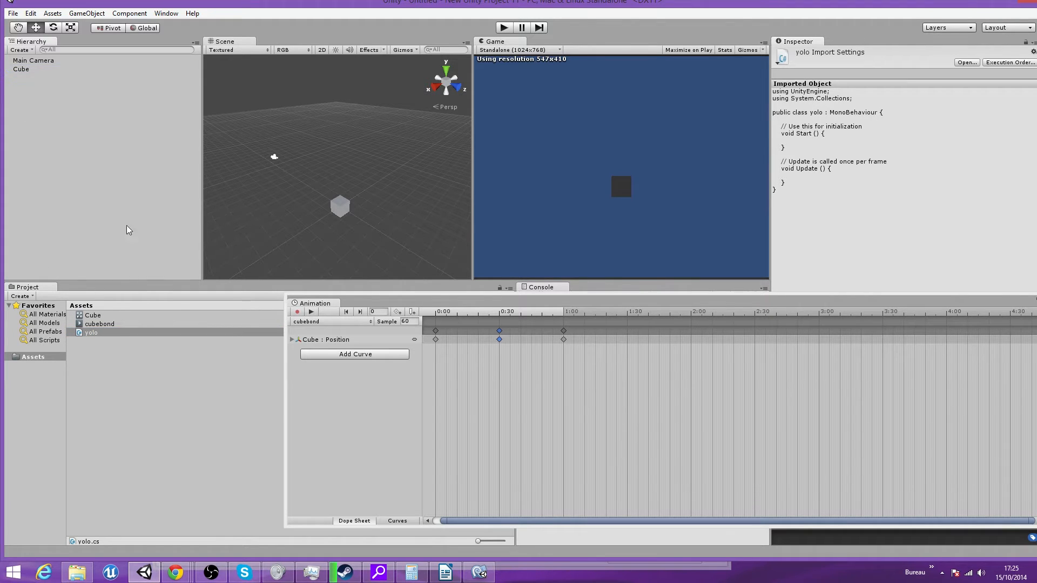
# Step: Open the yolo script in MonoDevelop and declare a public void haut() method between Start and Update
pyautogui.click(111, 333)
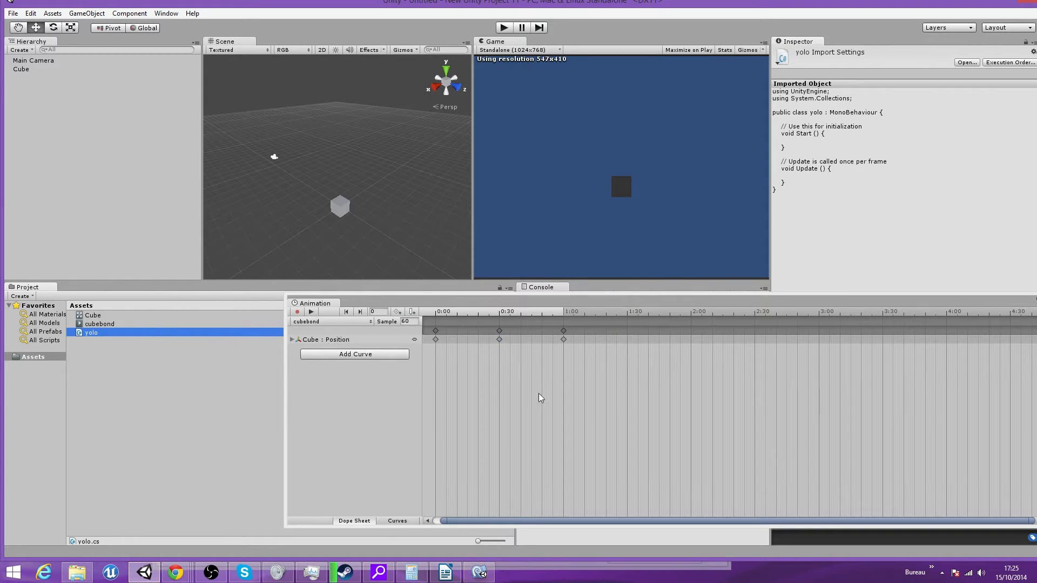
pyautogui.click(478, 572)
pyautogui.click(707, 207)
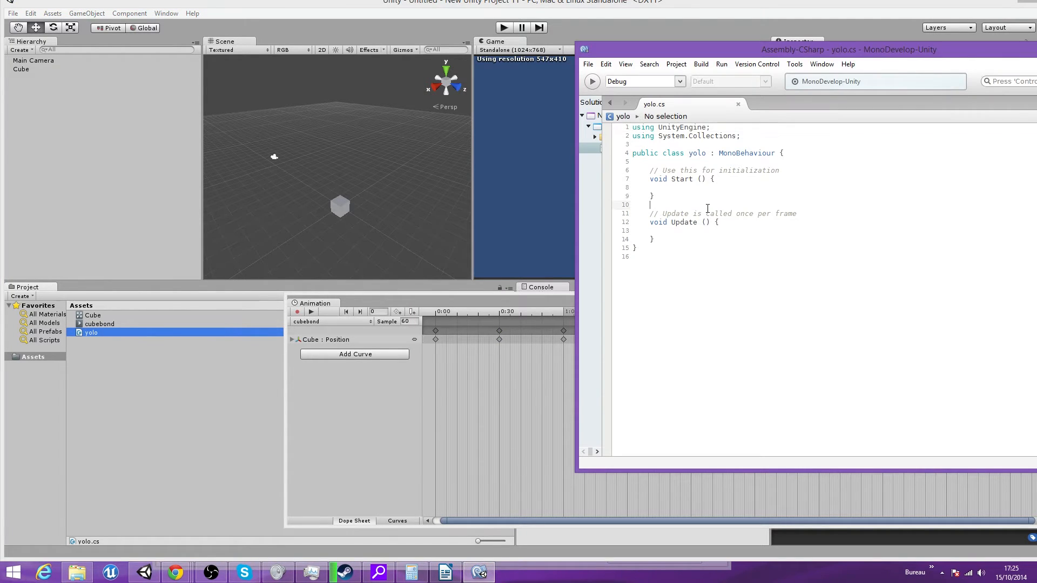
pyautogui.press('Return')
pyautogui.press('Return')
pyautogui.press('Up')
pyautogui.write('public ')
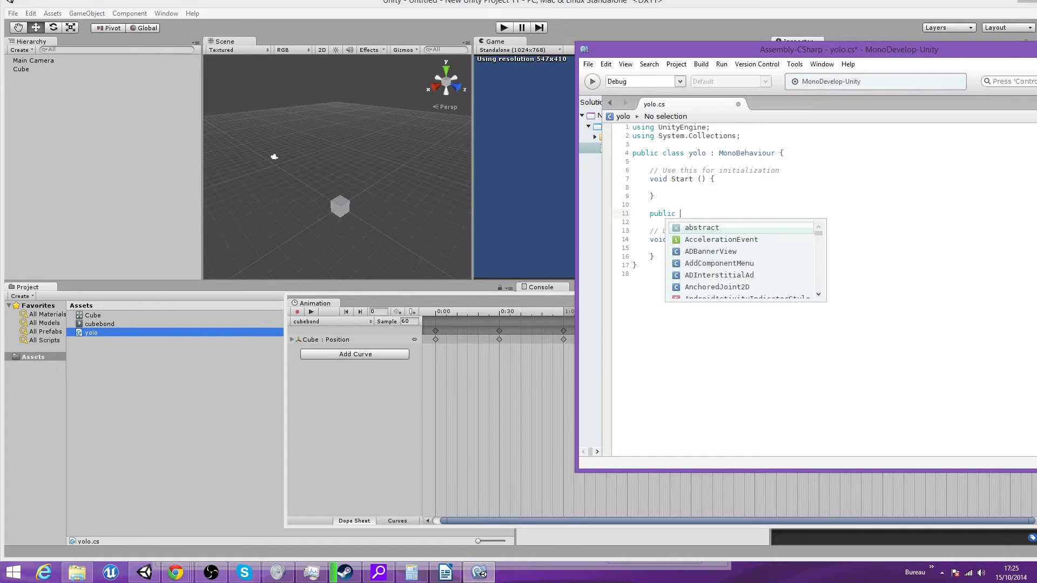
pyautogui.write('void haut')
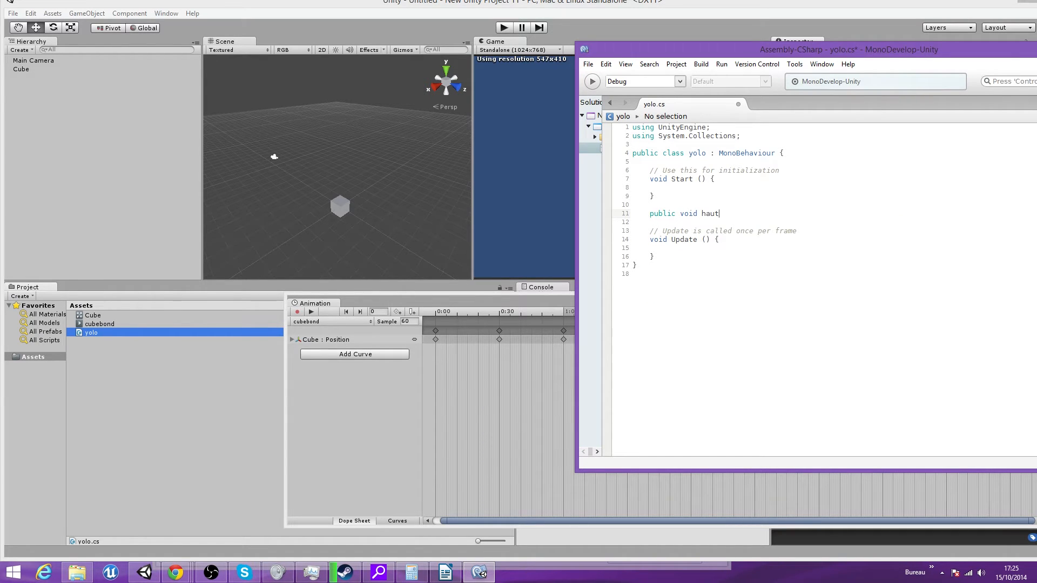
pyautogui.write('(){')
pyautogui.press('Return')
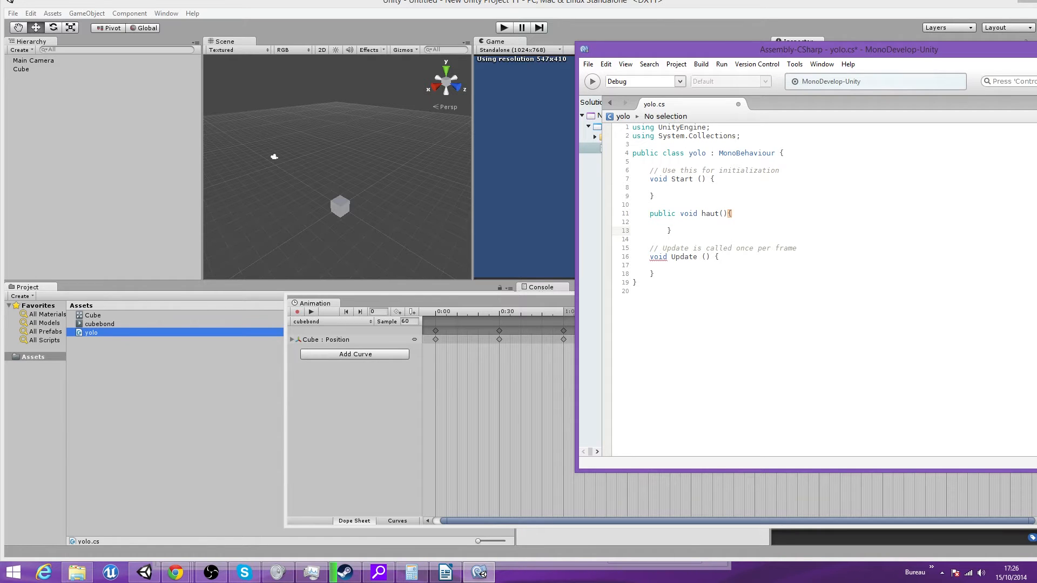
# Step: Write Debug.Log ("Haut !"); inside the haut() method and save the script
pyautogui.write('Debug.Log ')
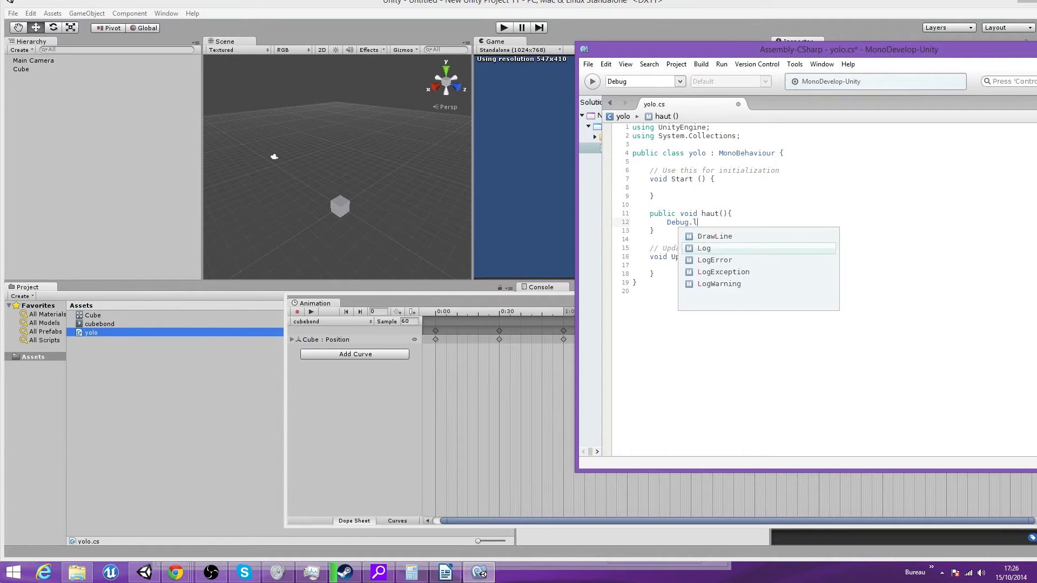
pyautogui.write('("H')
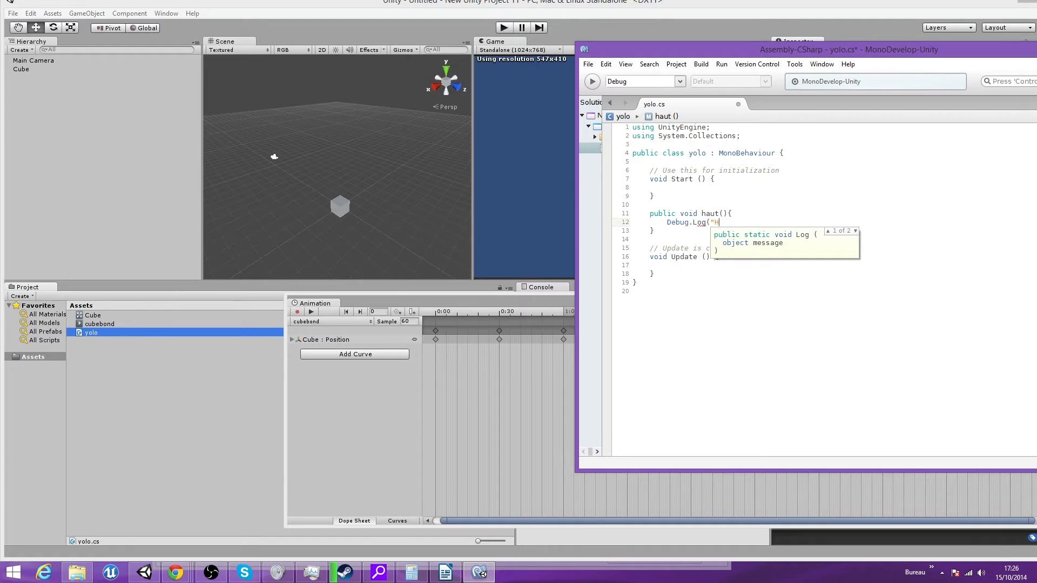
pyautogui.write('aut !");')
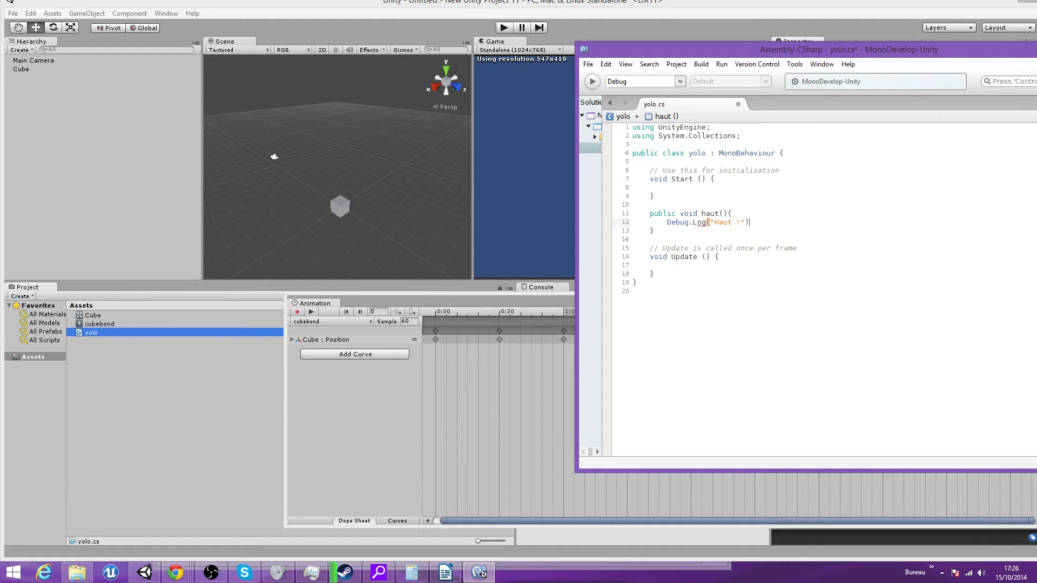
pyautogui.hotkey('ctrl', 's')
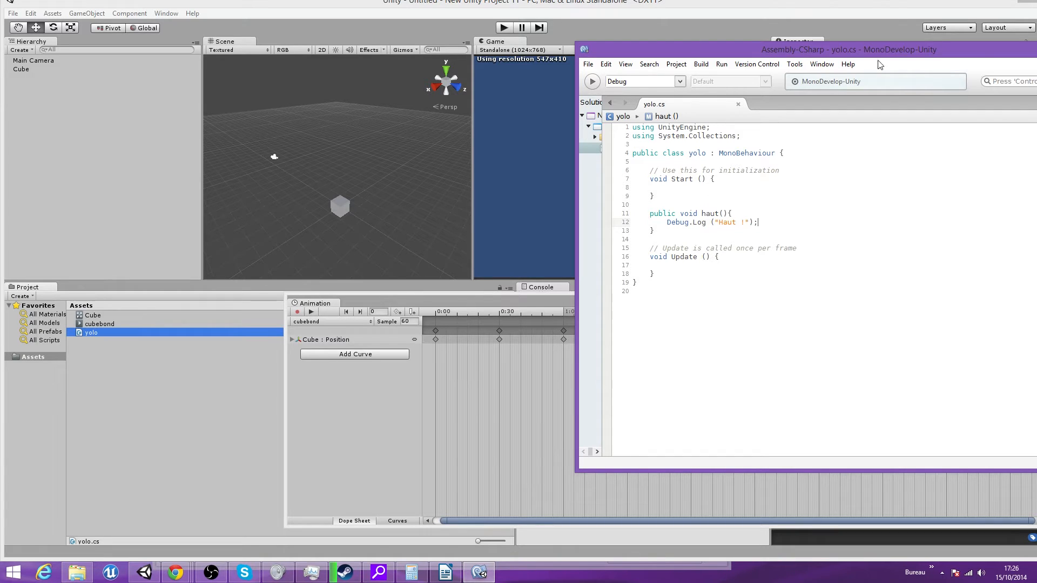
# Step: Switch back to Unity, add an animation event at 0:30 on the cubebond timeline and assign the haut() function
pyautogui.click(479, 573)
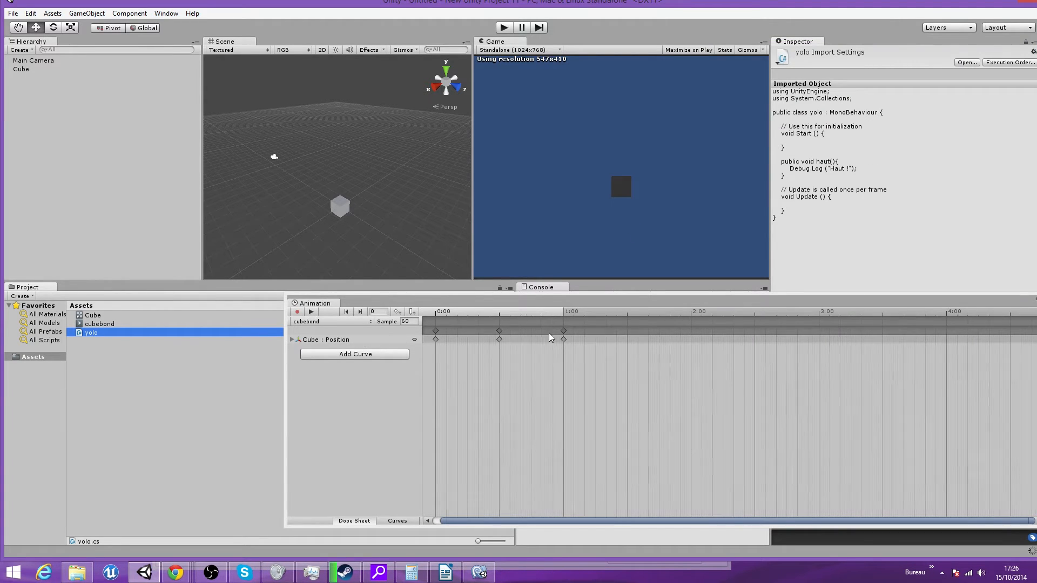
pyautogui.rightClick(499, 321)
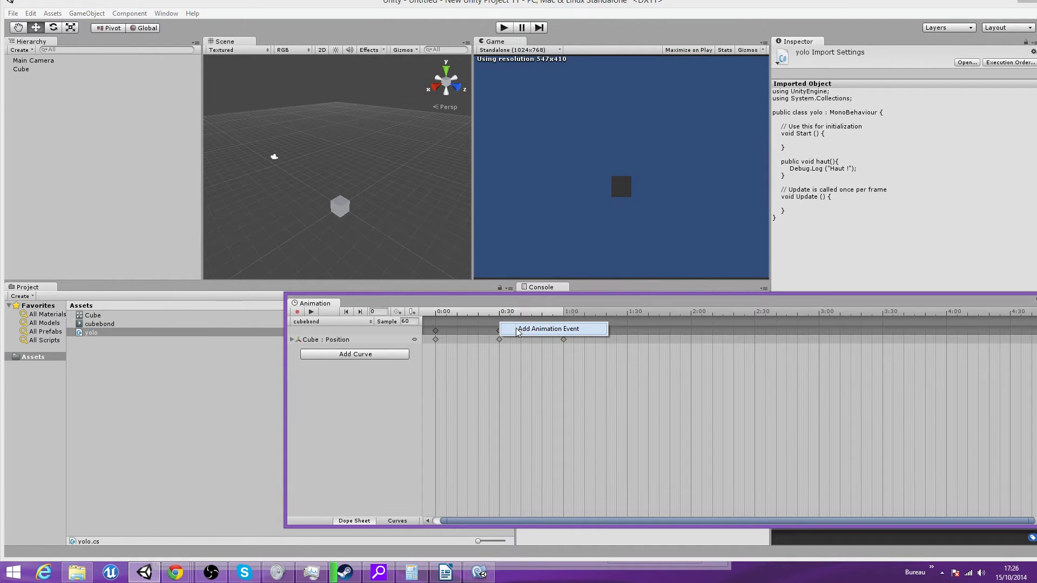
pyautogui.click(516, 328)
pyautogui.click(108, 20)
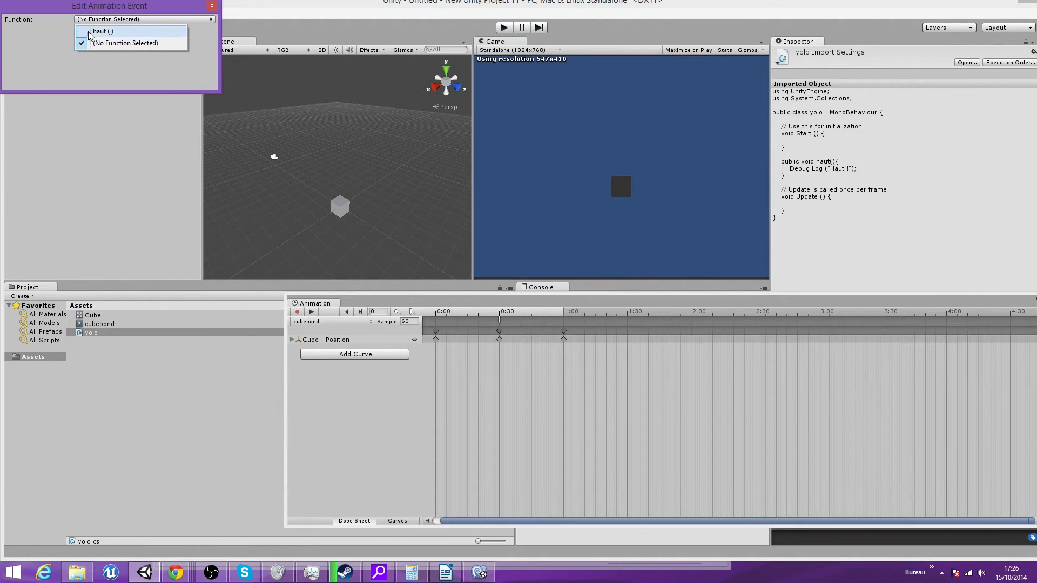
pyautogui.click(100, 28)
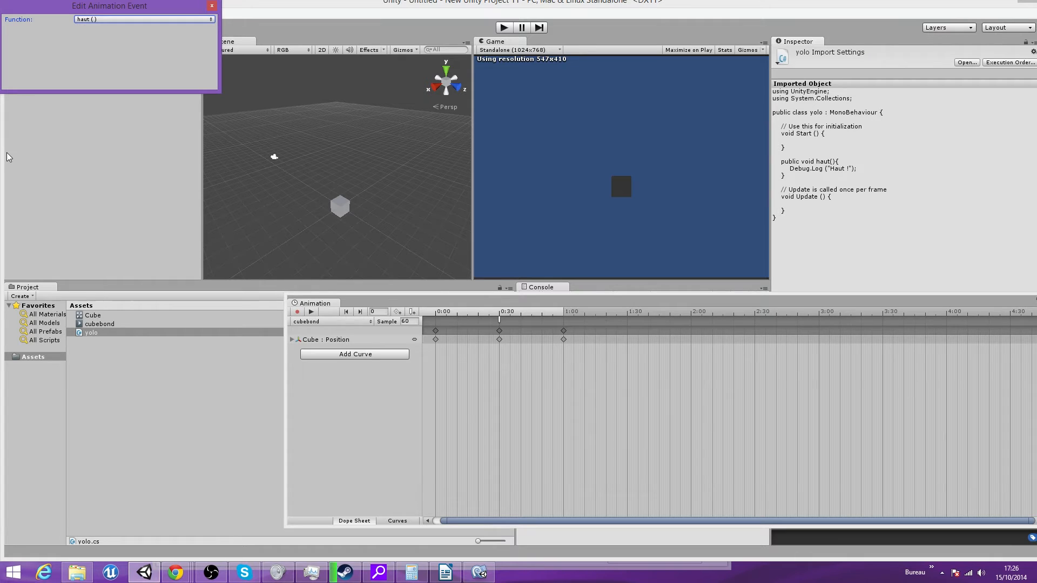
# Step: Run the scene to test the haut() animation event with the Console uncovered, and stop playback
pyautogui.moveTo(182, 7); pyautogui.dragTo(391, 294)
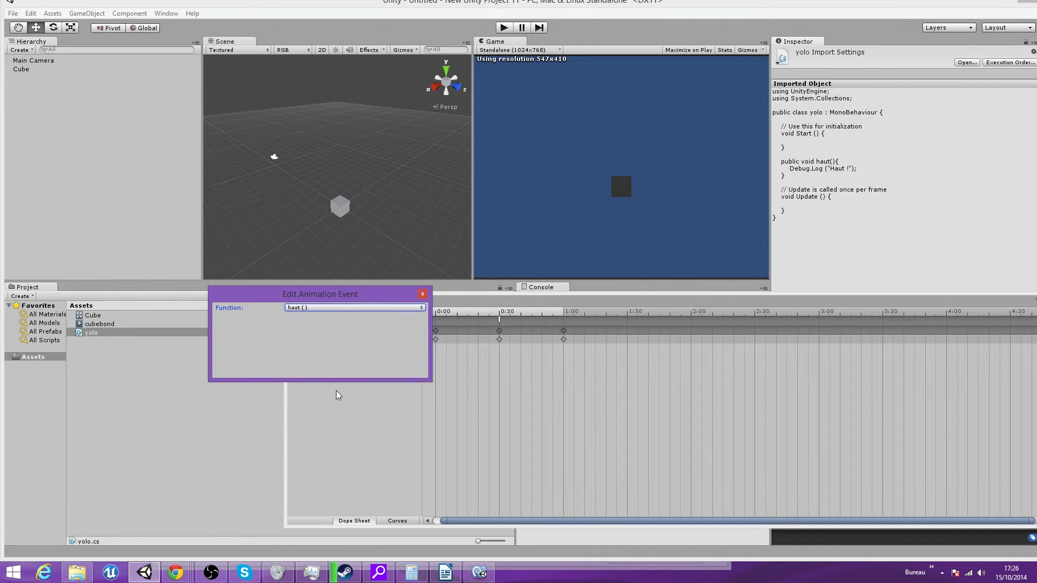
pyautogui.click(497, 31)
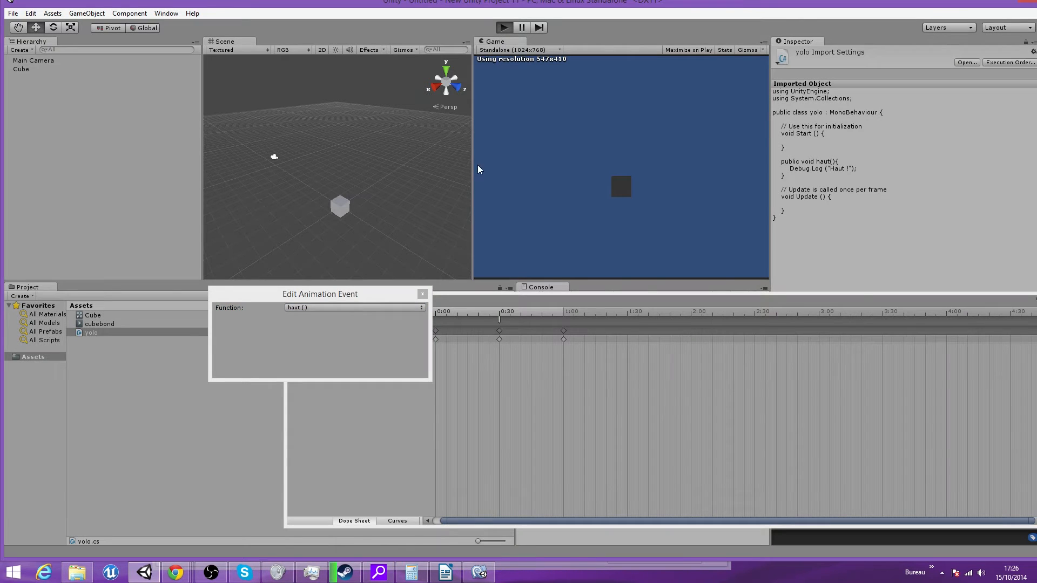
pyautogui.moveTo(363, 300); pyautogui.dragTo(329, 399)
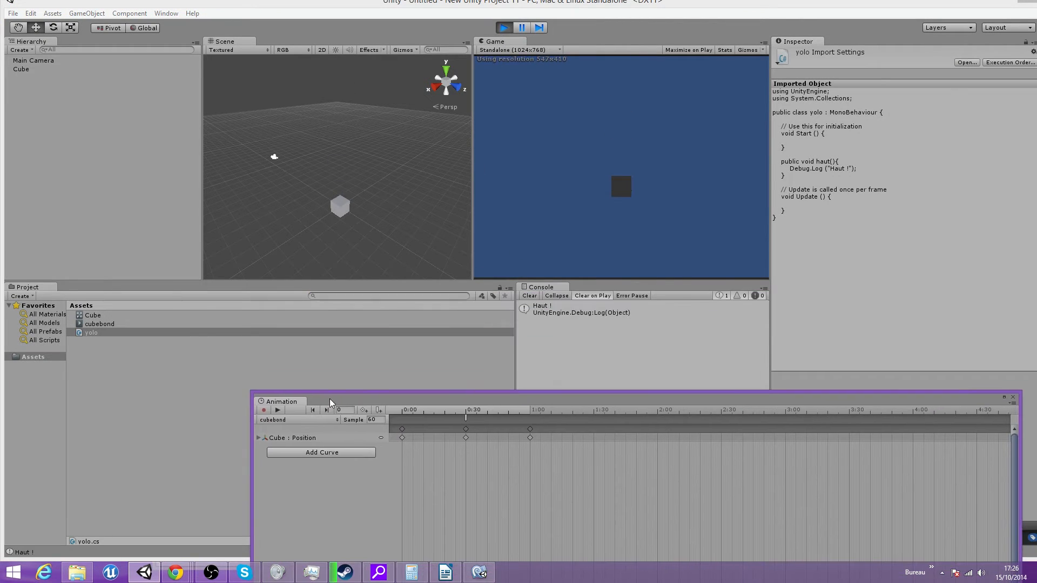
pyautogui.click(424, 346)
pyautogui.click(583, 215)
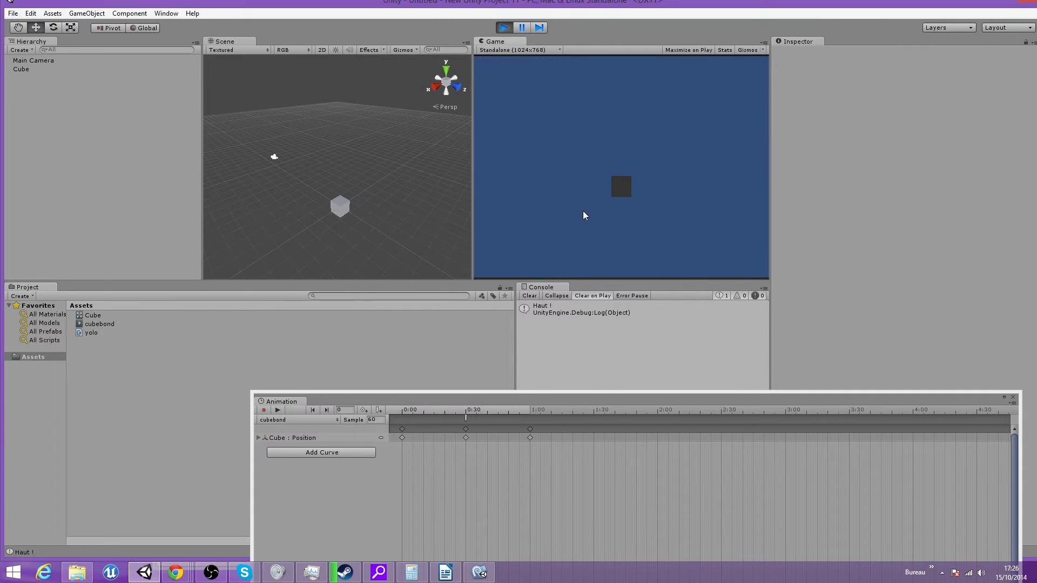
pyautogui.click(503, 30)
# Step: Enable Loop Time on the cubebond animation clip and play the scene to check the repeated event in the Console
pyautogui.click(95, 331)
pyautogui.click(95, 323)
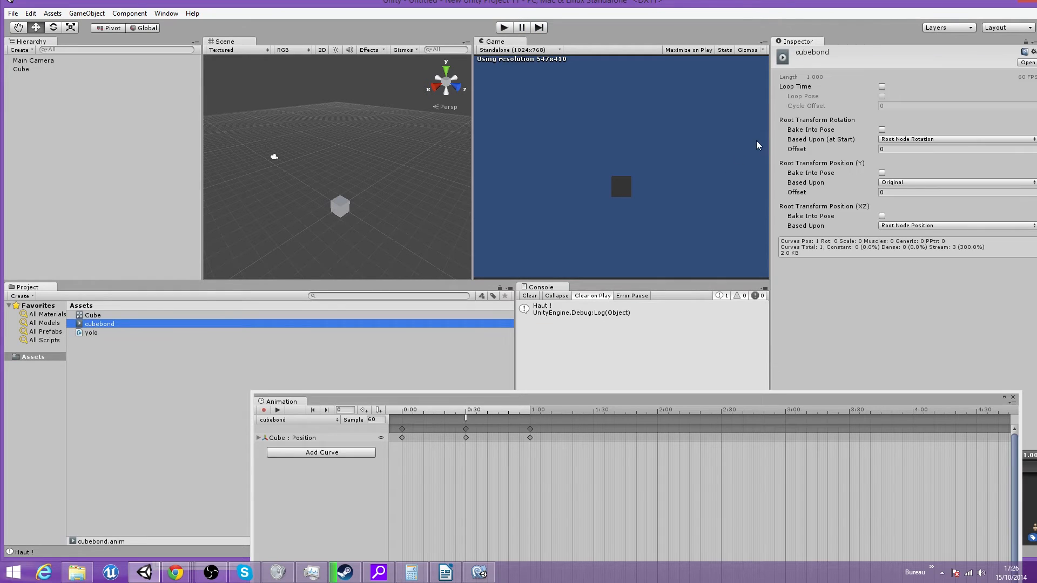
pyautogui.click(882, 87)
pyautogui.click(503, 27)
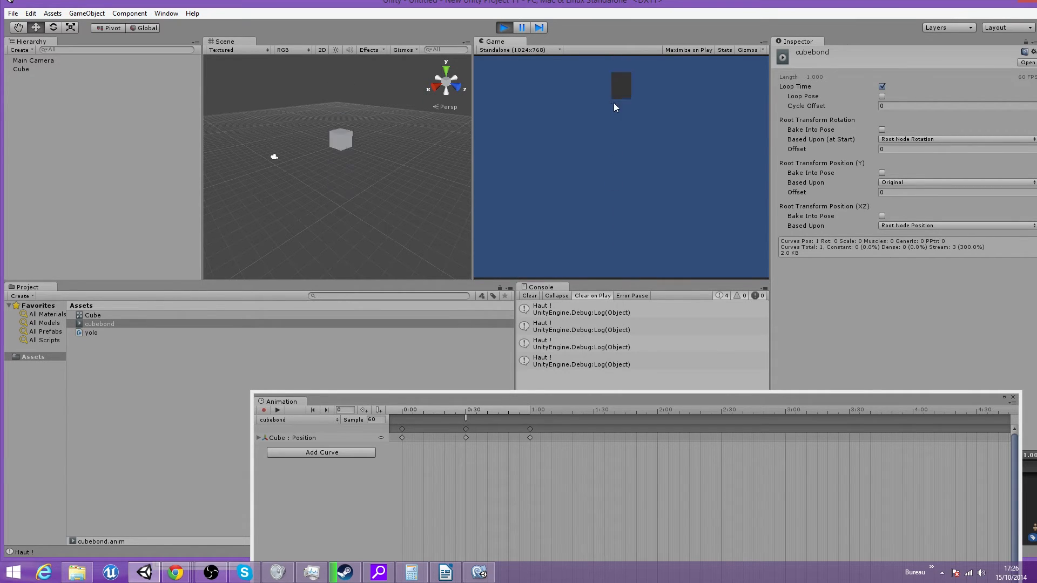
pyautogui.moveTo(571, 400); pyautogui.dragTo(582, 499)
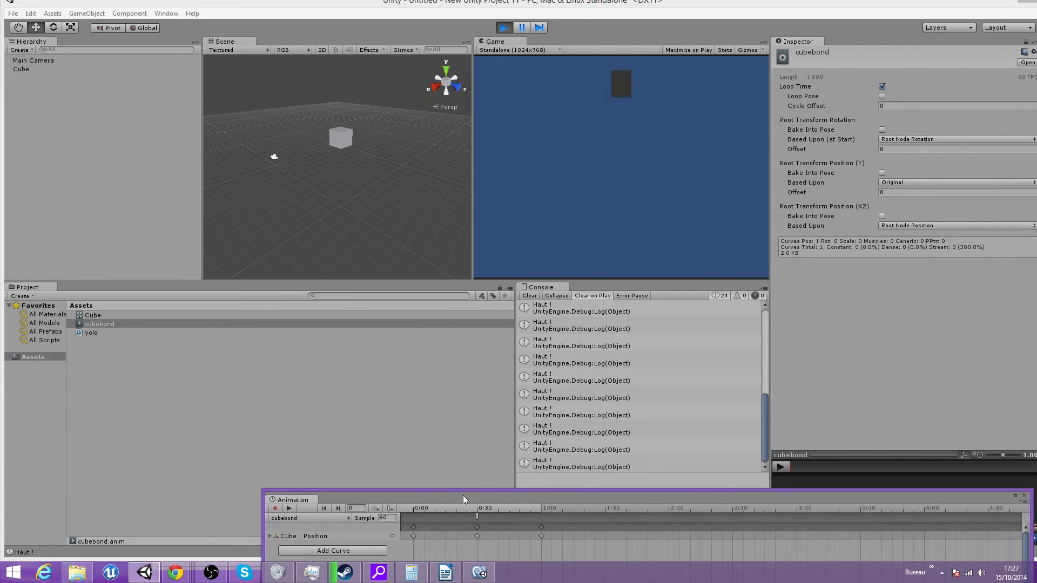
pyautogui.moveTo(463, 495); pyautogui.dragTo(481, 279)
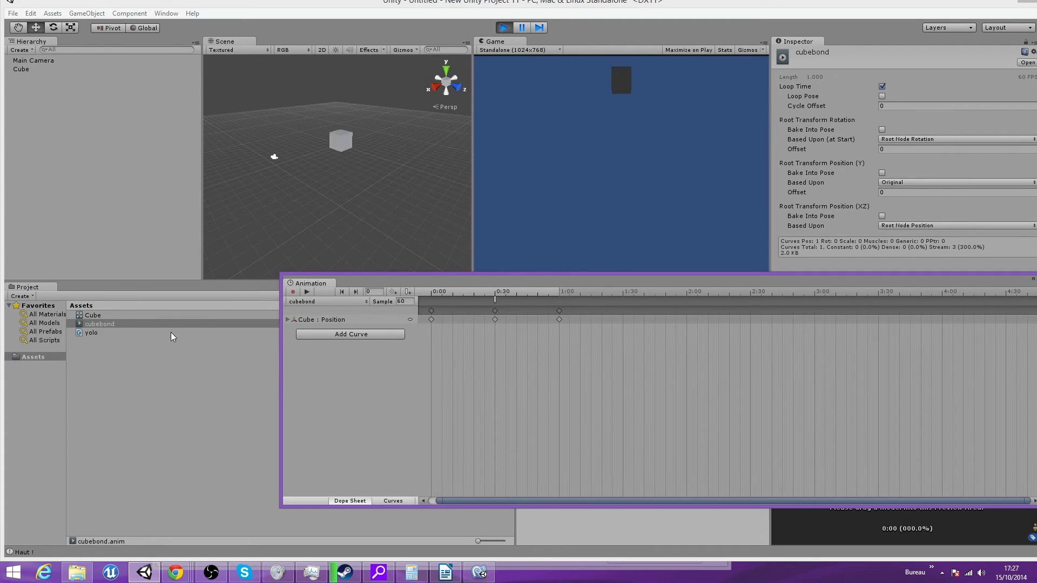
# Step: Switch to MonoDevelop, add a float x parameter to haut(), change the log to Debug.Log ("Haut ! " + x); and save the script
pyautogui.click(479, 572)
pyautogui.click(723, 213)
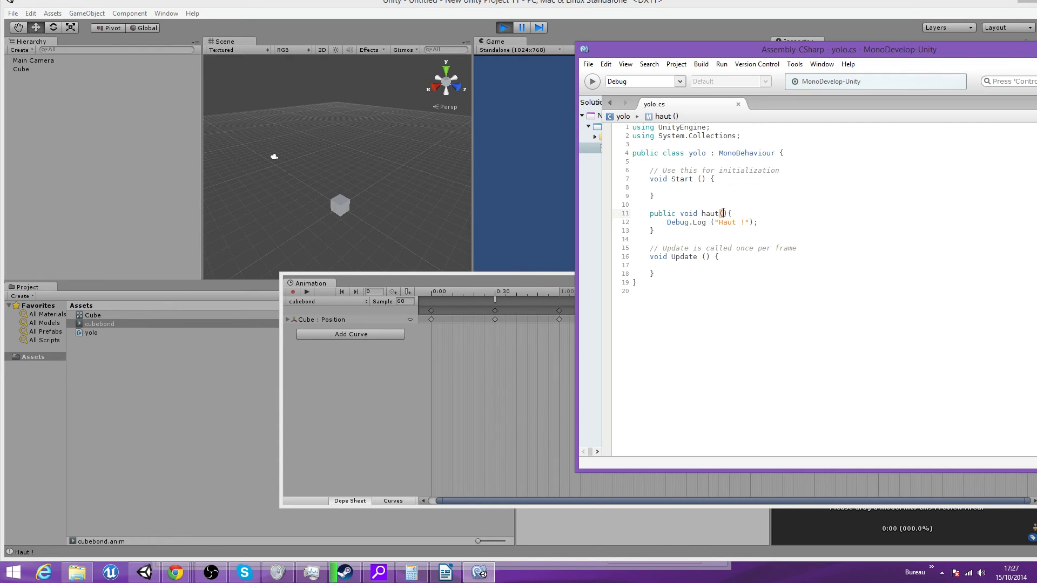
pyautogui.write('float ')
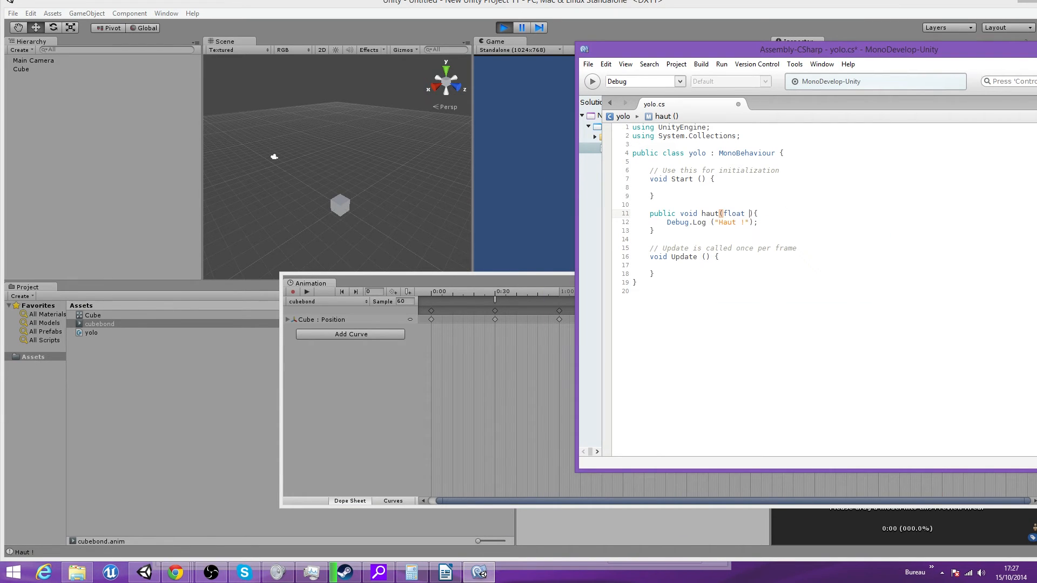
pyautogui.write('x')
pyautogui.click(746, 223)
pyautogui.click(755, 223)
pyautogui.write('x)')
pyautogui.hotkey('ctrl', 's')
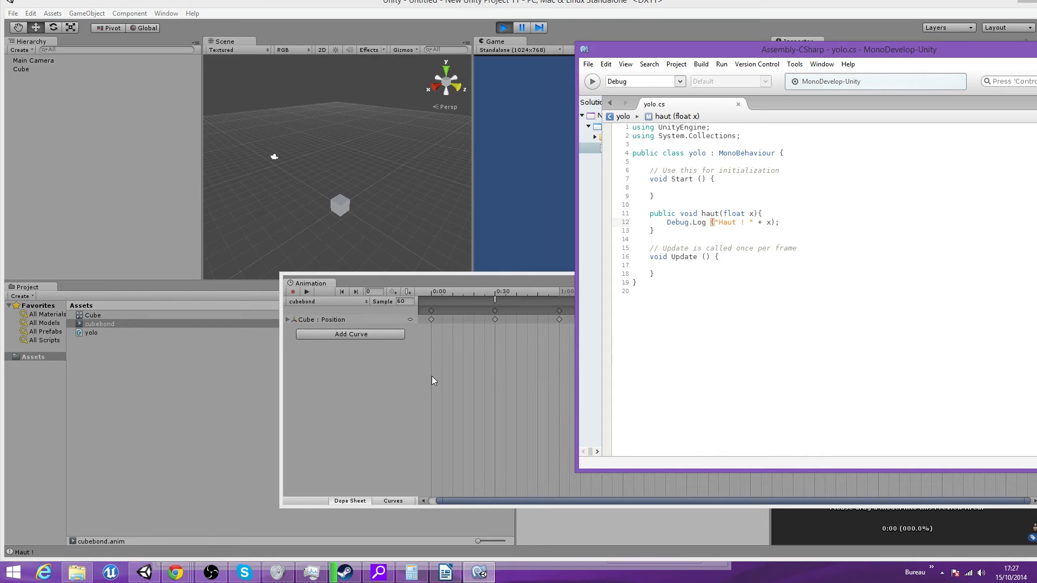
# Step: Back in Unity, set the Float parameter of the haut event at 0:30 to 48, exit play mode and close the event editor
pyautogui.click(432, 381)
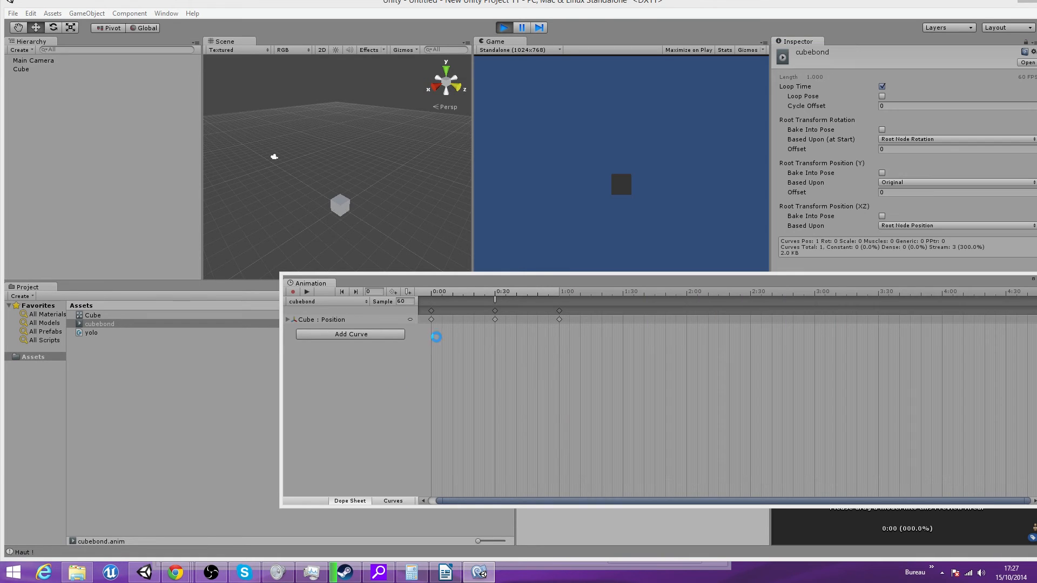
pyautogui.click(494, 299)
pyautogui.doubleClick(495, 300)
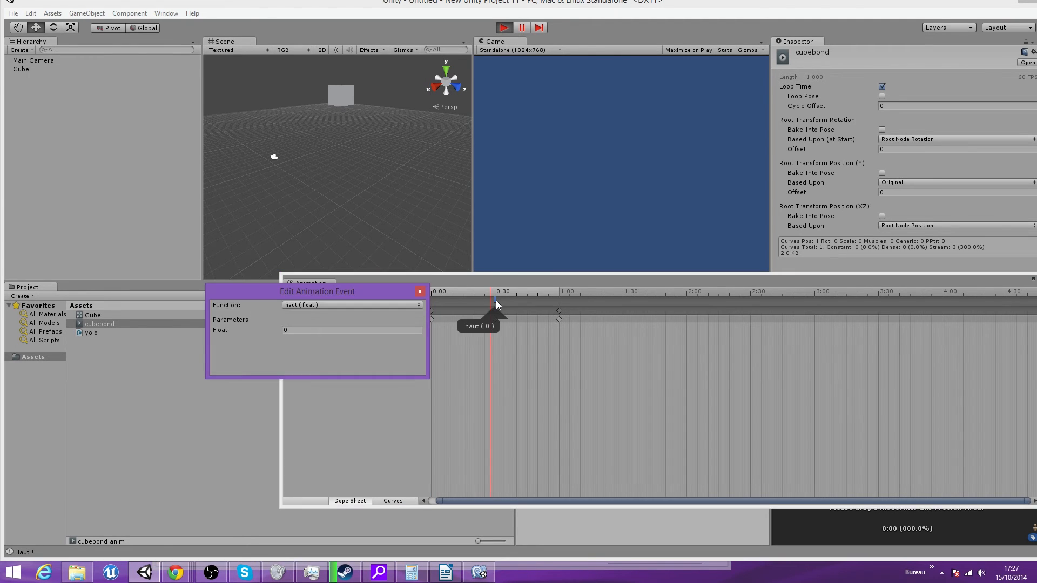
pyautogui.click(321, 330)
pyautogui.moveTo(292, 297); pyautogui.dragTo(149, 394)
pyautogui.click(284, 319)
pyautogui.click(287, 319)
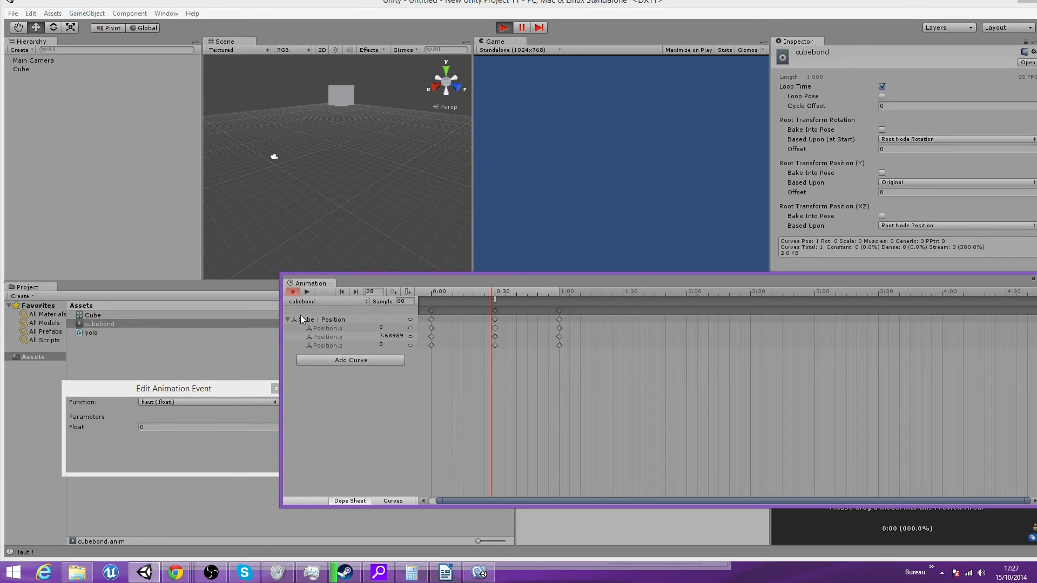
pyautogui.click(184, 427)
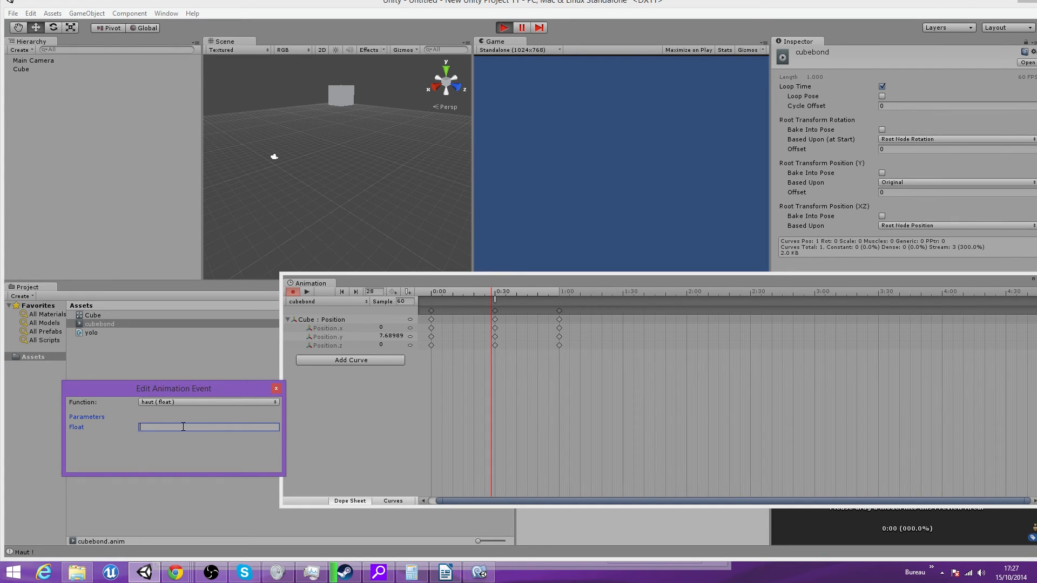
pyautogui.write('48.')
pyautogui.hotkey('ctrl', 's')
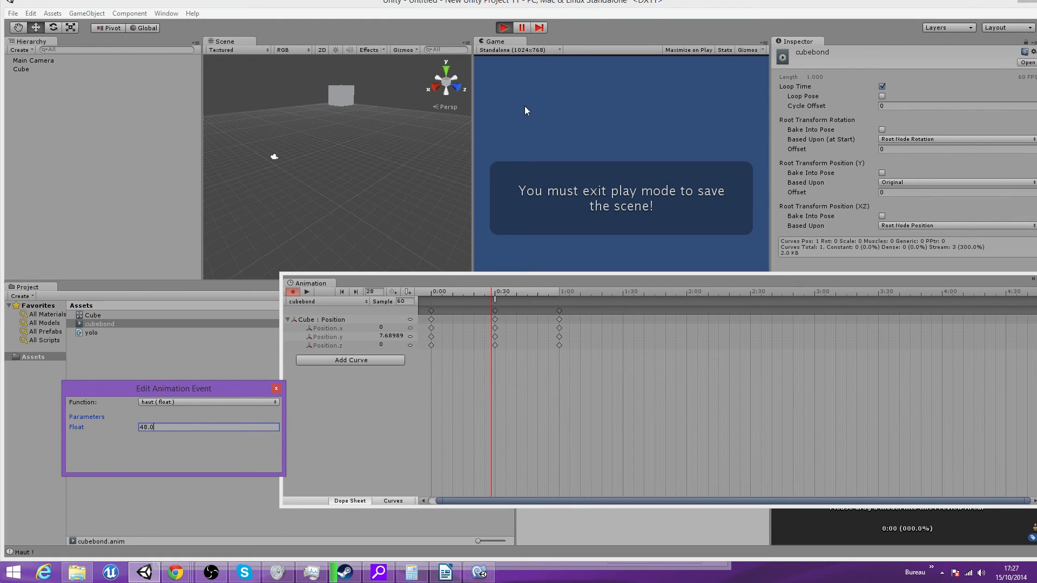
pyautogui.click(503, 27)
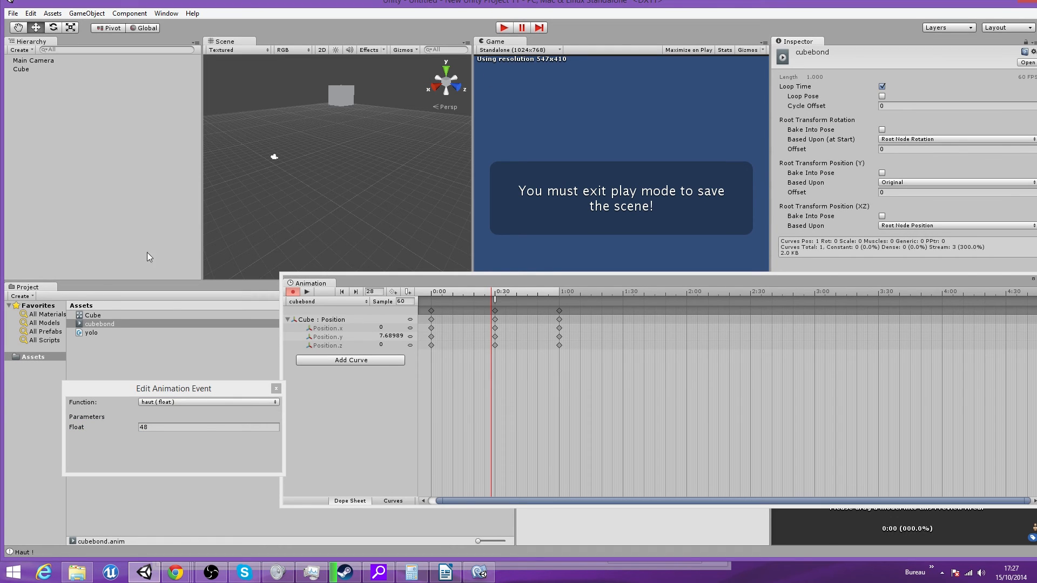
pyautogui.click(276, 388)
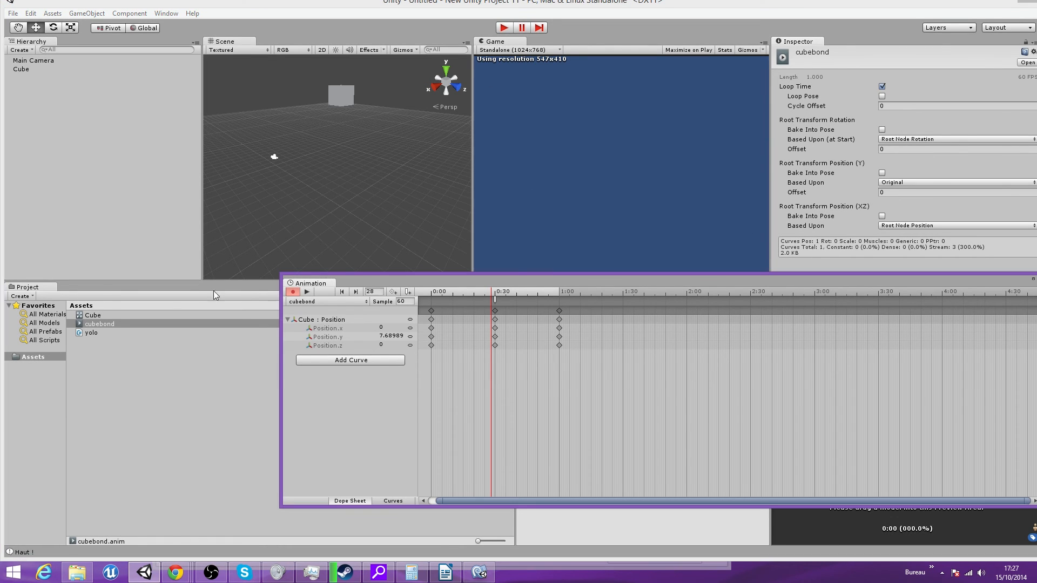
# Step: Turn off animation recording and run the scene to test the event's float parameter in the Console, stopping playback when done
pyautogui.click(297, 289)
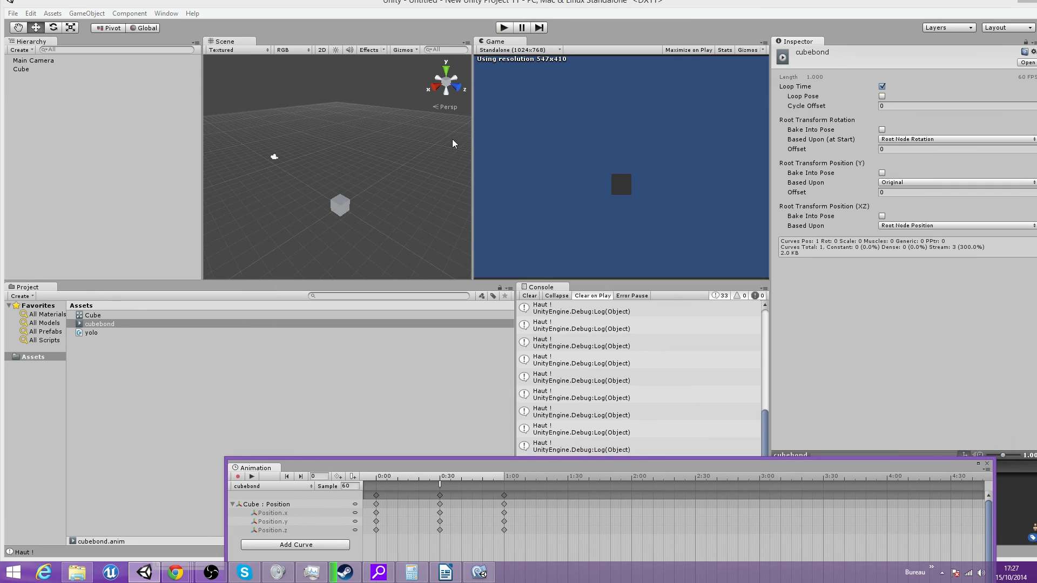
pyautogui.click(502, 28)
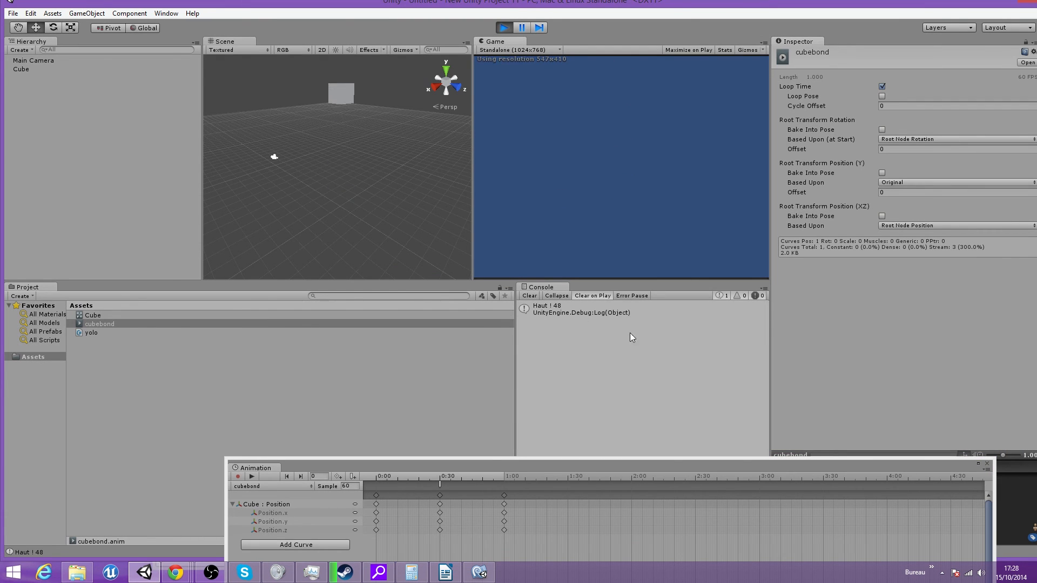
pyautogui.click(503, 27)
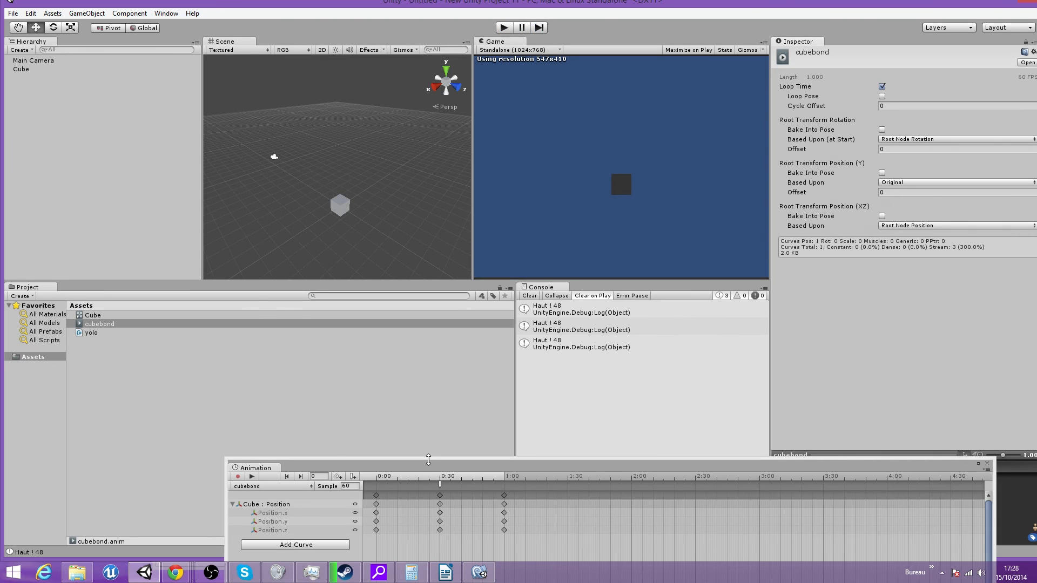
pyautogui.moveTo(424, 459); pyautogui.dragTo(426, 227)
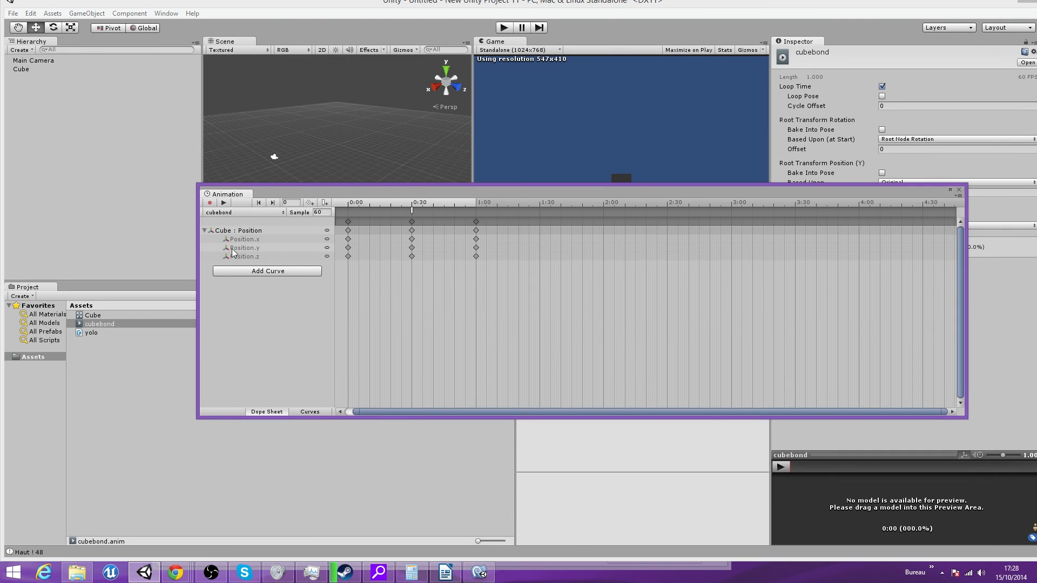